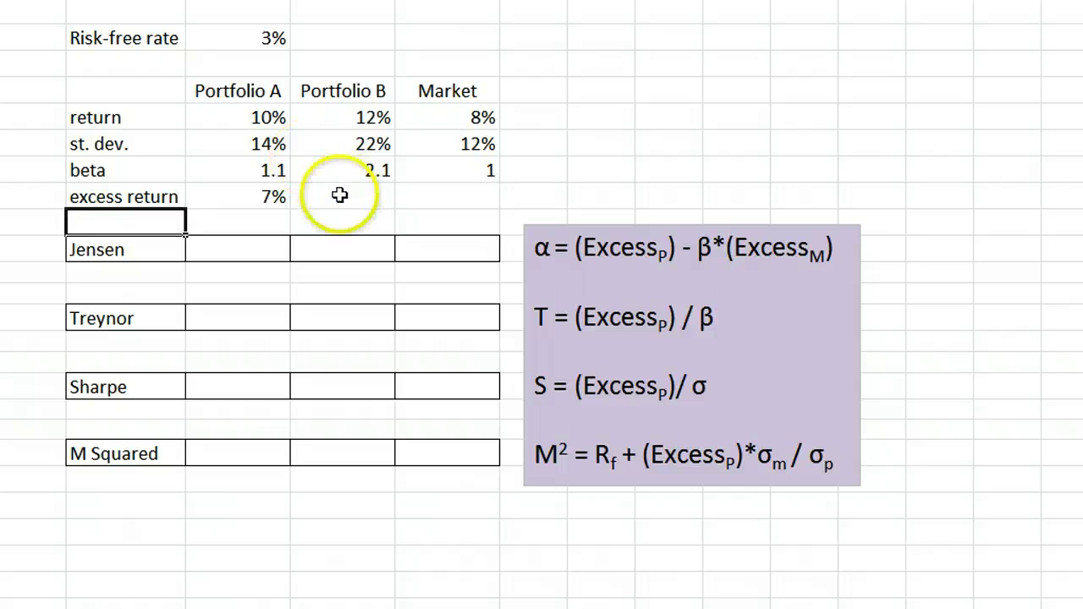
Step: Calculate Portfolio B's excess return with the formula =D5-C2, subtracting the risk-free rate from its return
left_click(341, 195)
type("=")
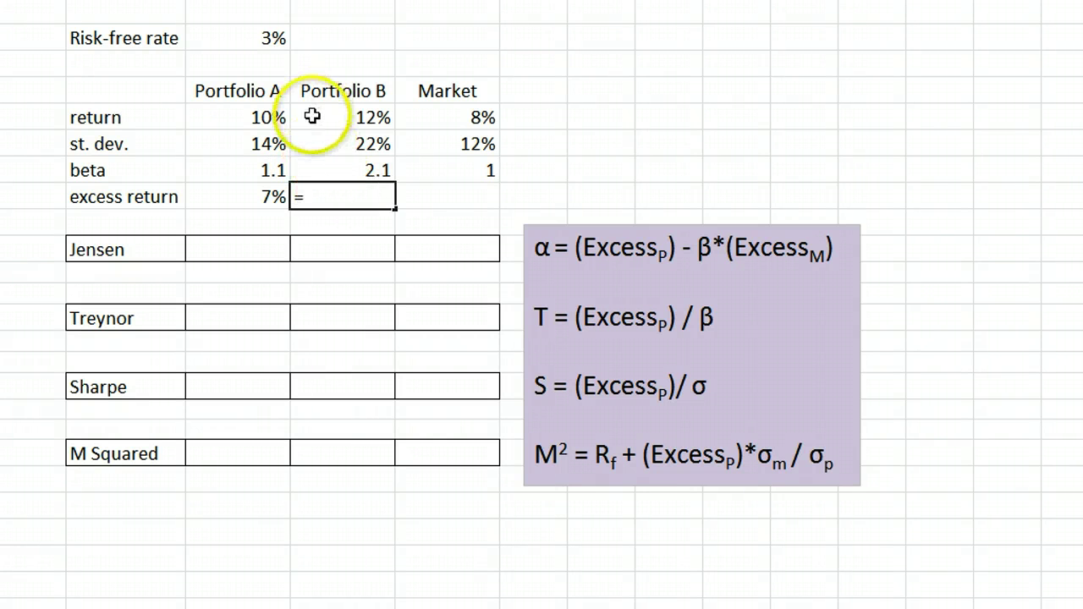
left_click(312, 115)
type("-")
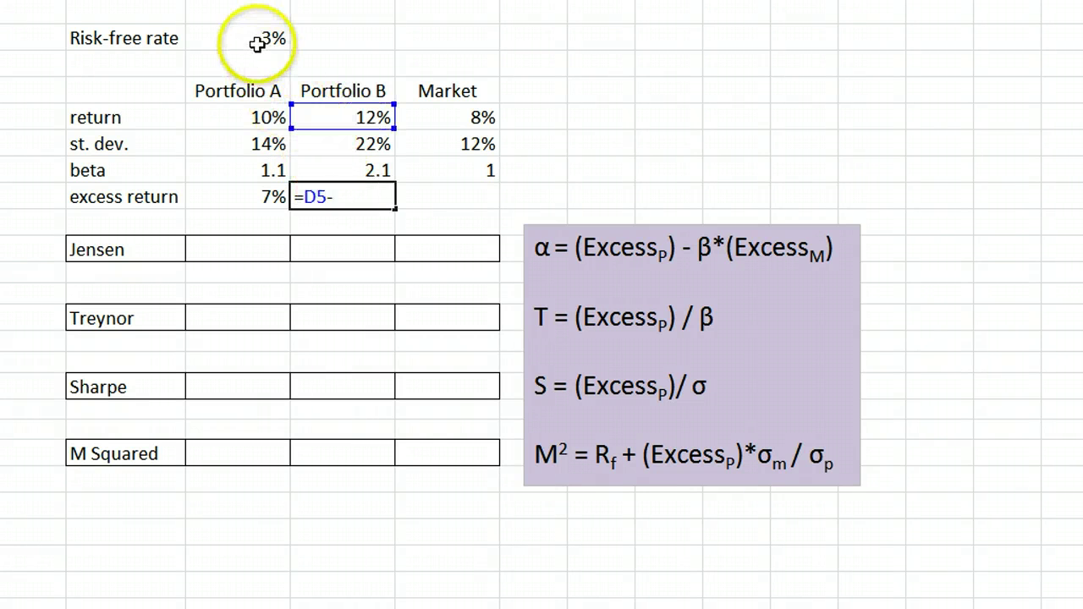
left_click(266, 37)
key("Return")
Step: Calculate the Market's excess return with the formula =E5-C2
left_click(436, 194)
type("=")
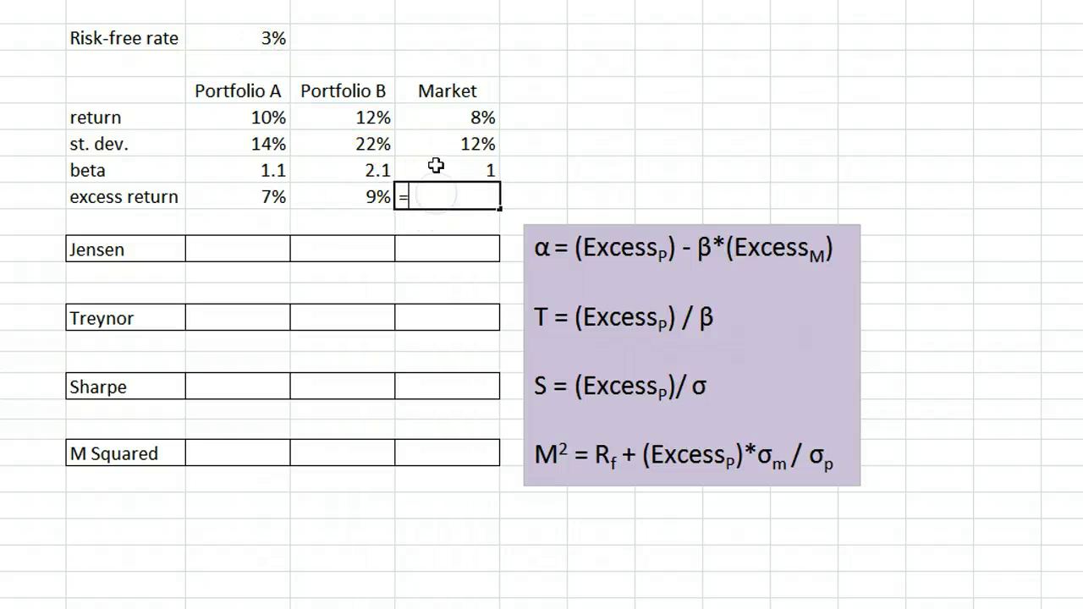
left_click(433, 114)
type("-")
left_click(266, 39)
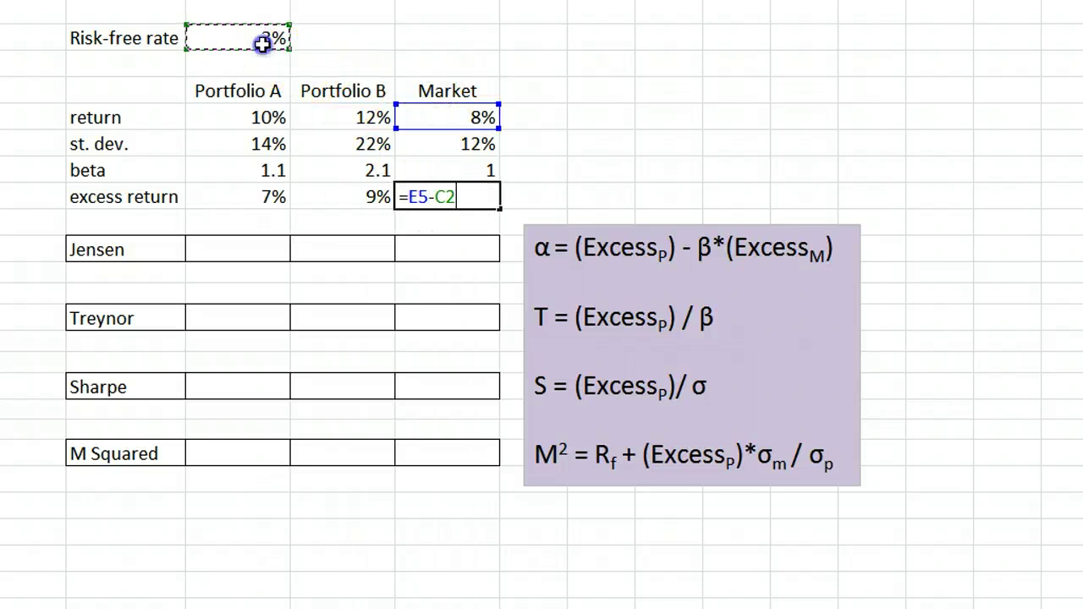
key("Return")
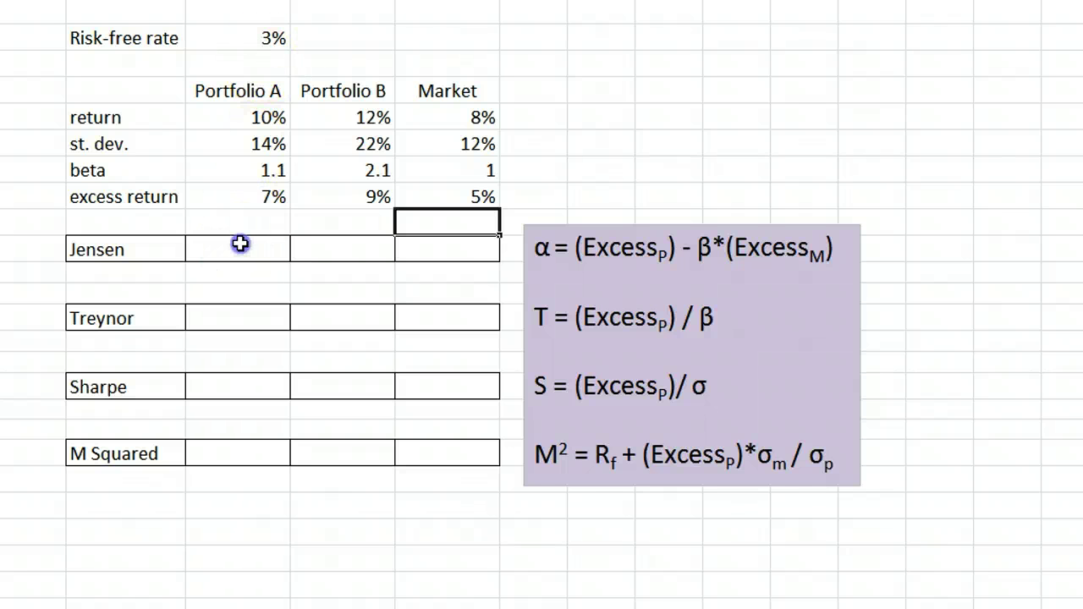
Step: Calculate the Jensen measure for Portfolio A with the formula =7-1.1*5
left_click(237, 246)
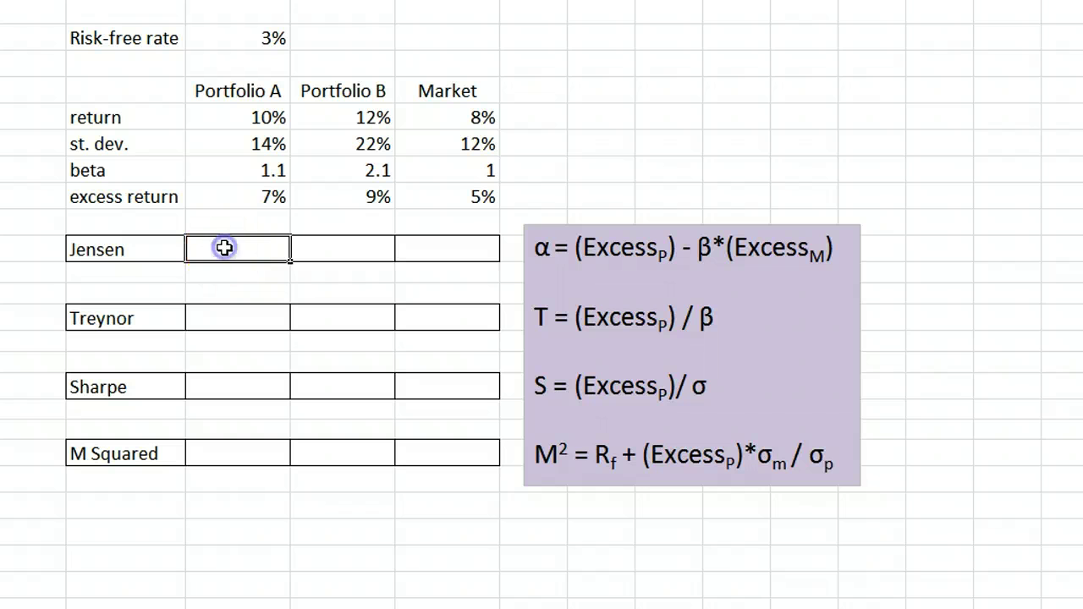
type("=")
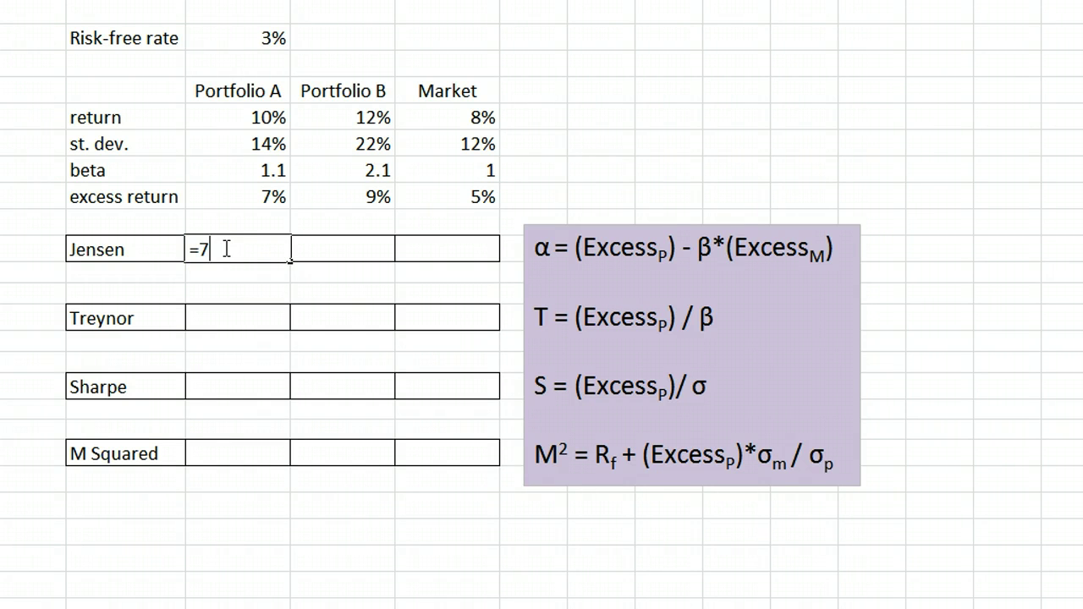
type("7-1.1*")
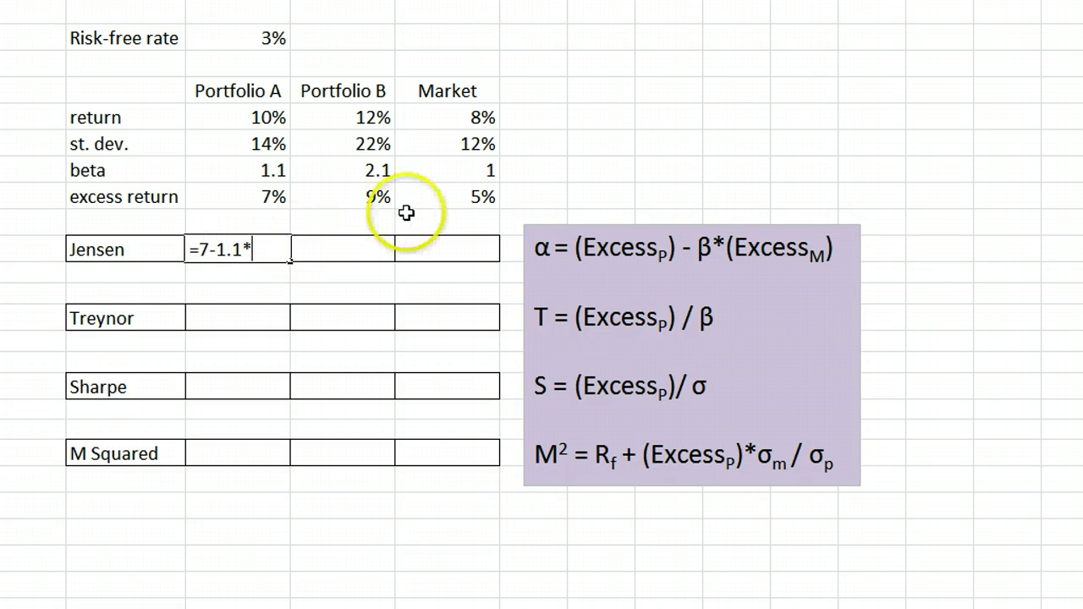
type("5")
key("Return")
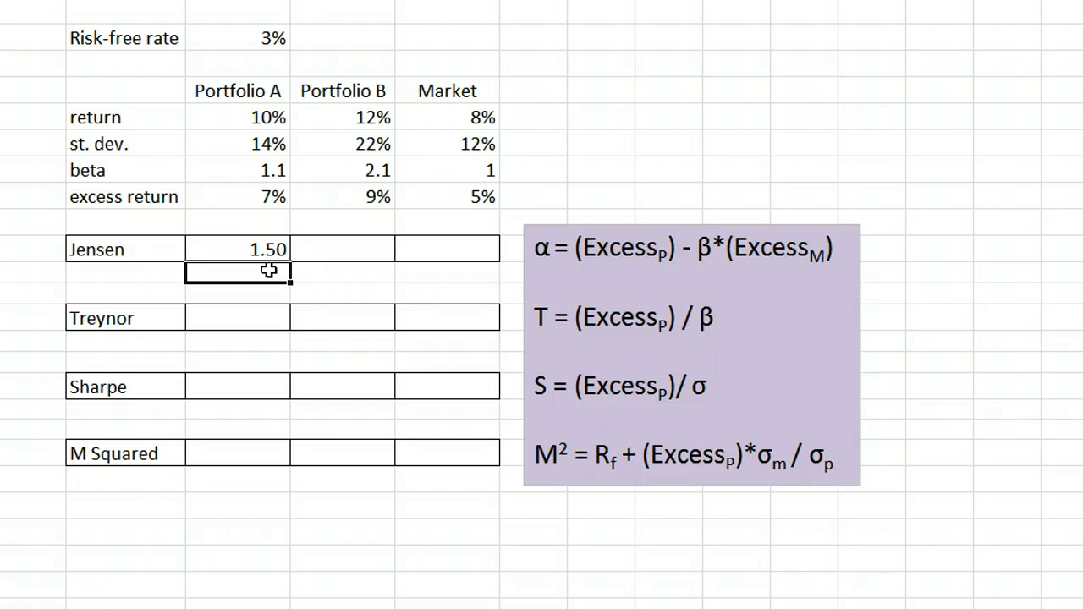
Step: Compare Portfolio A's beta and excess return with the Market's, and review Portfolio A's Jensen result
left_click(237, 172)
left_click(425, 170)
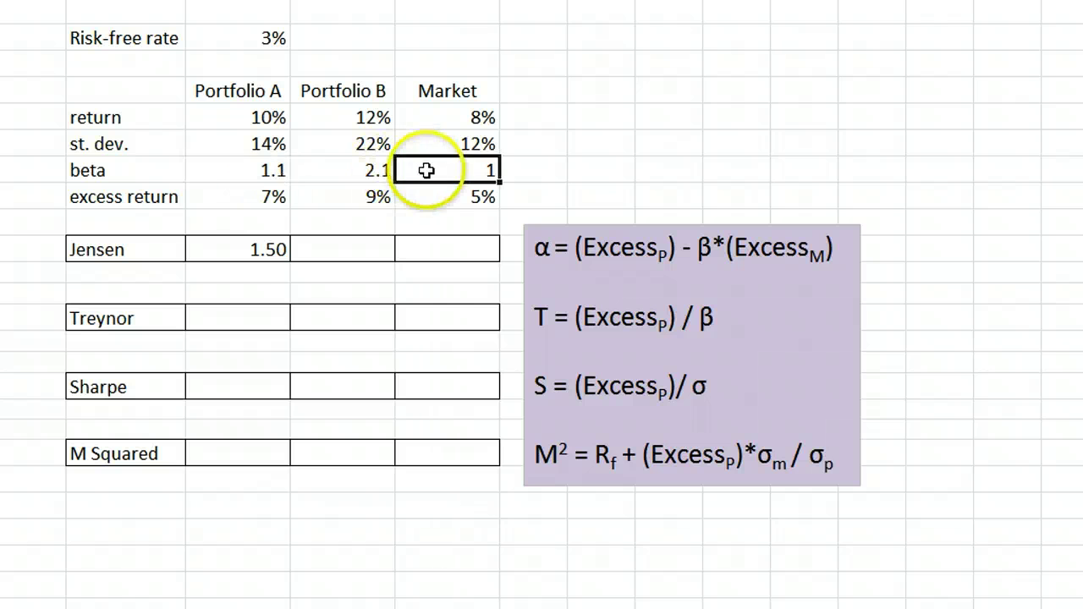
left_click(224, 172)
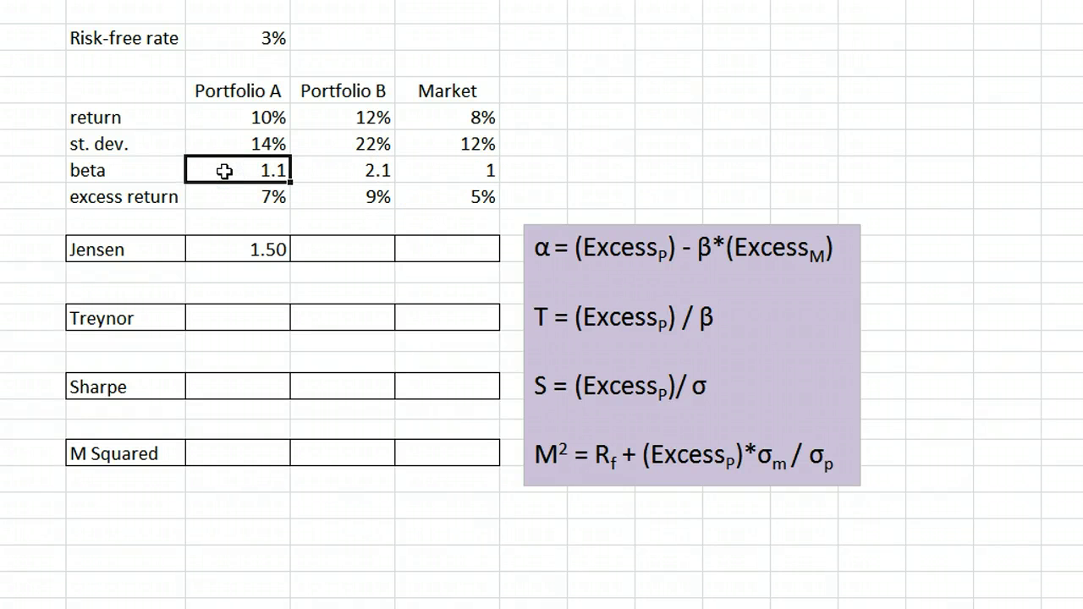
left_click(426, 198)
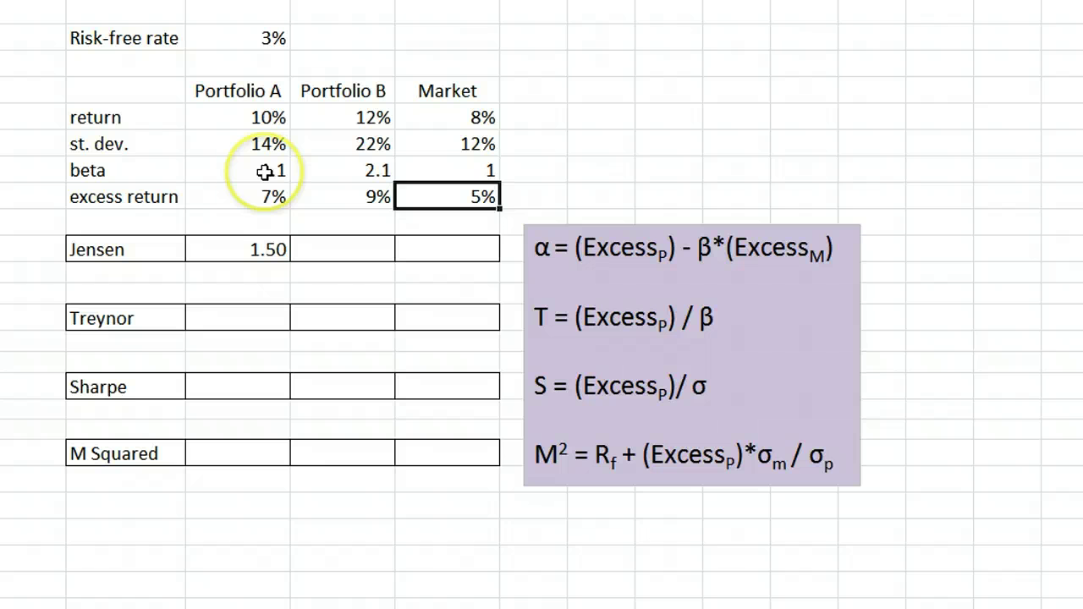
left_click(236, 197)
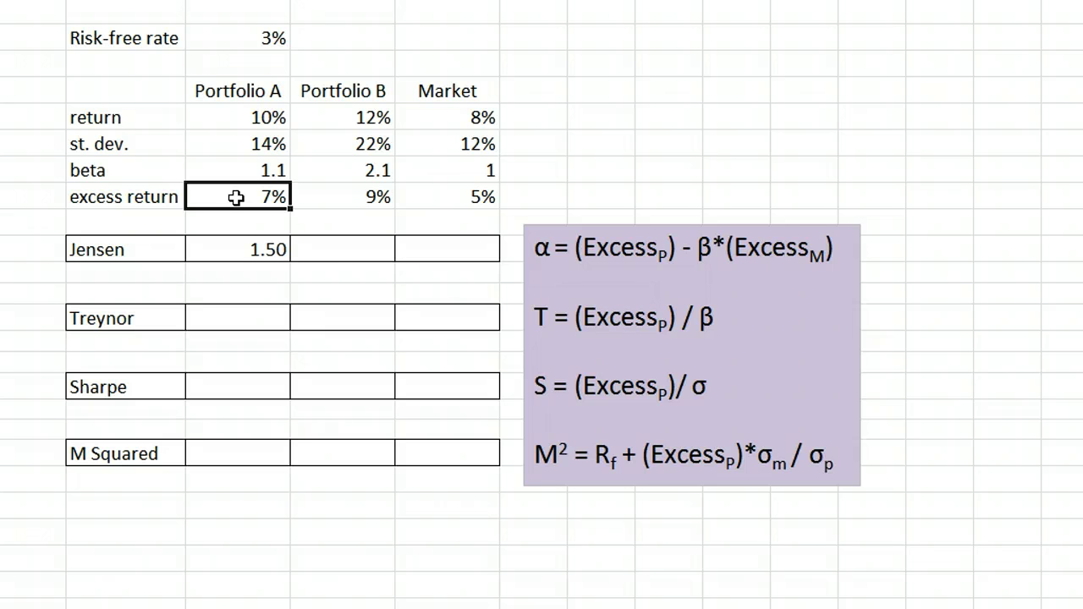
left_click(209, 254)
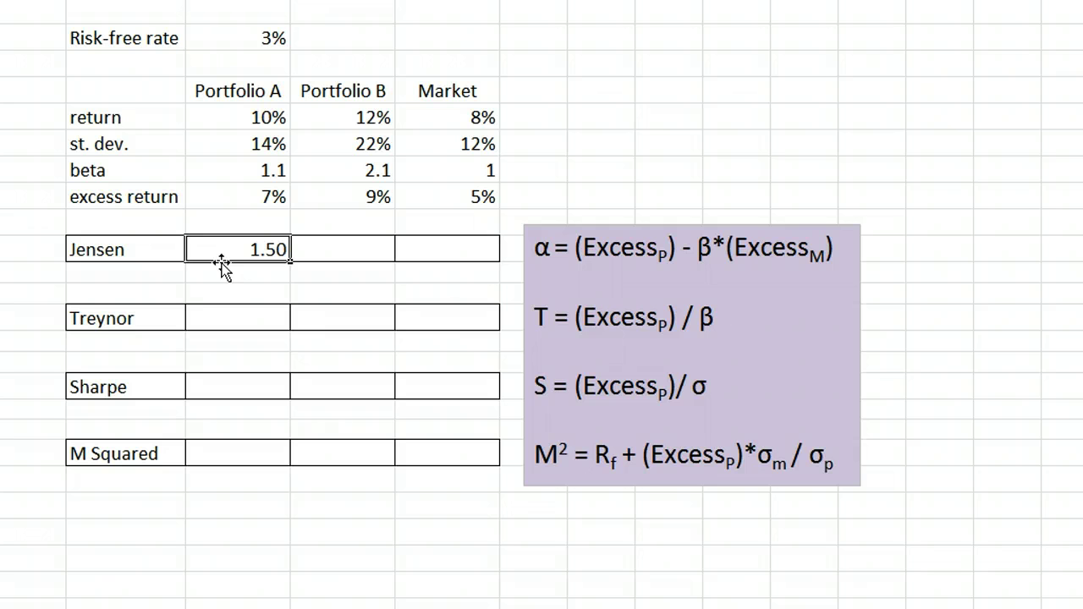
Step: Calculate the Jensen measure for Portfolio B with the formula =9-2.1*5
left_click(347, 249)
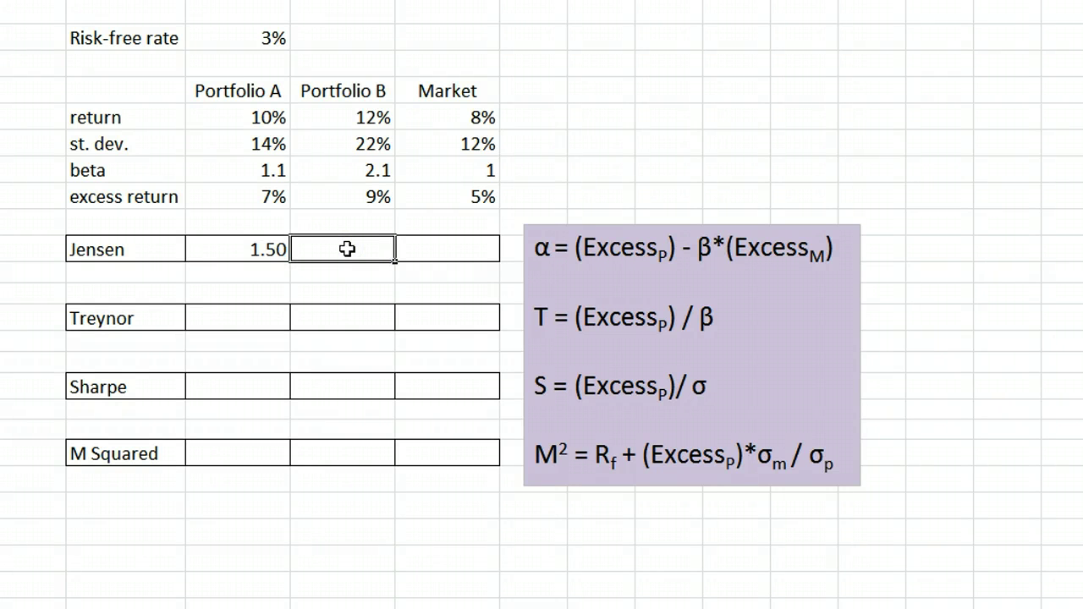
type("=9-2.1")
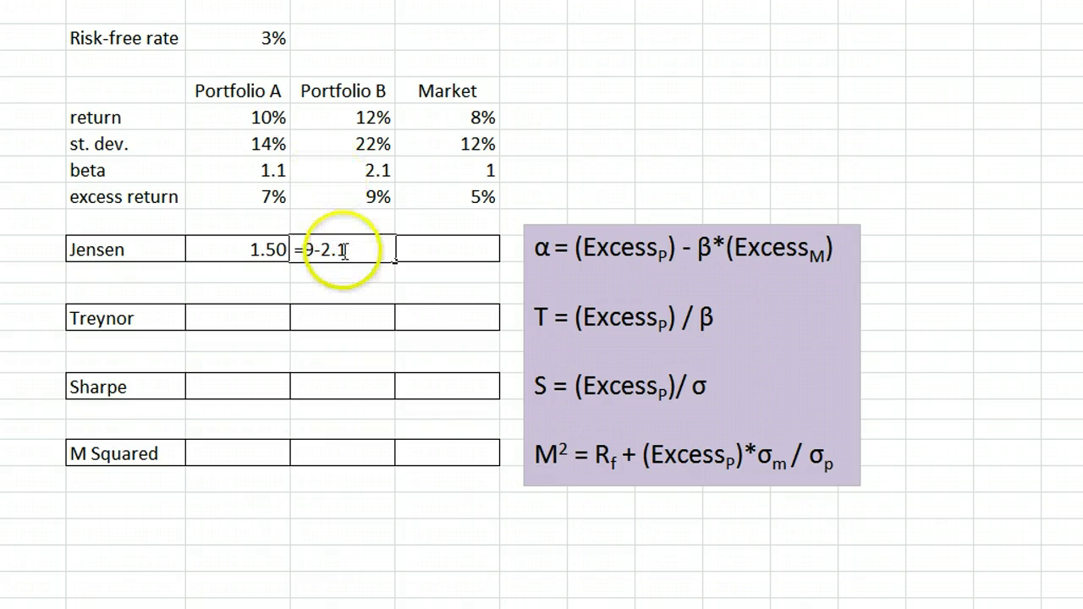
type("*5")
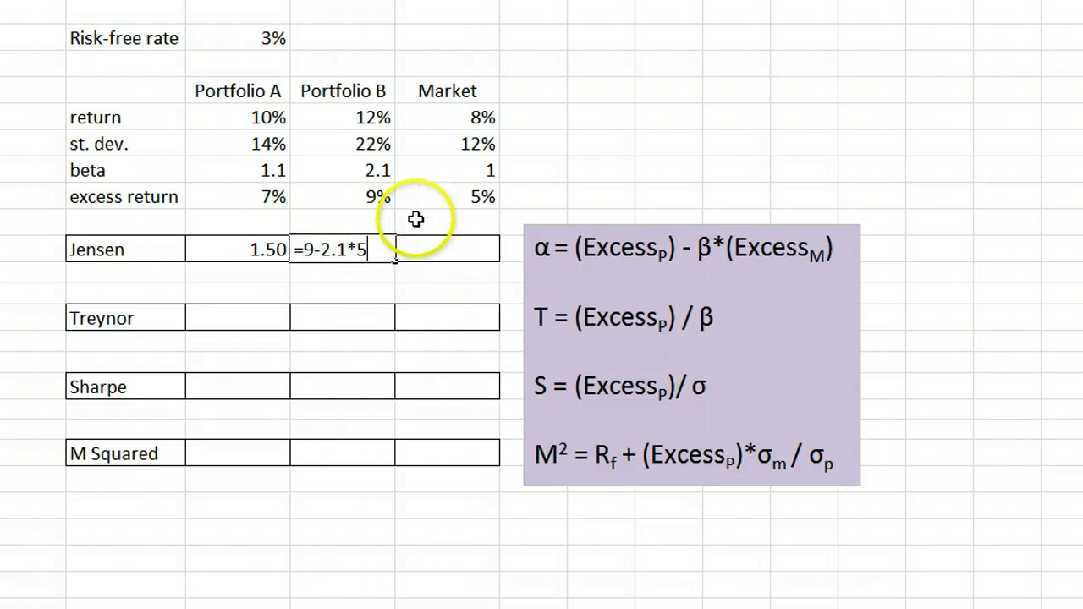
key("Return")
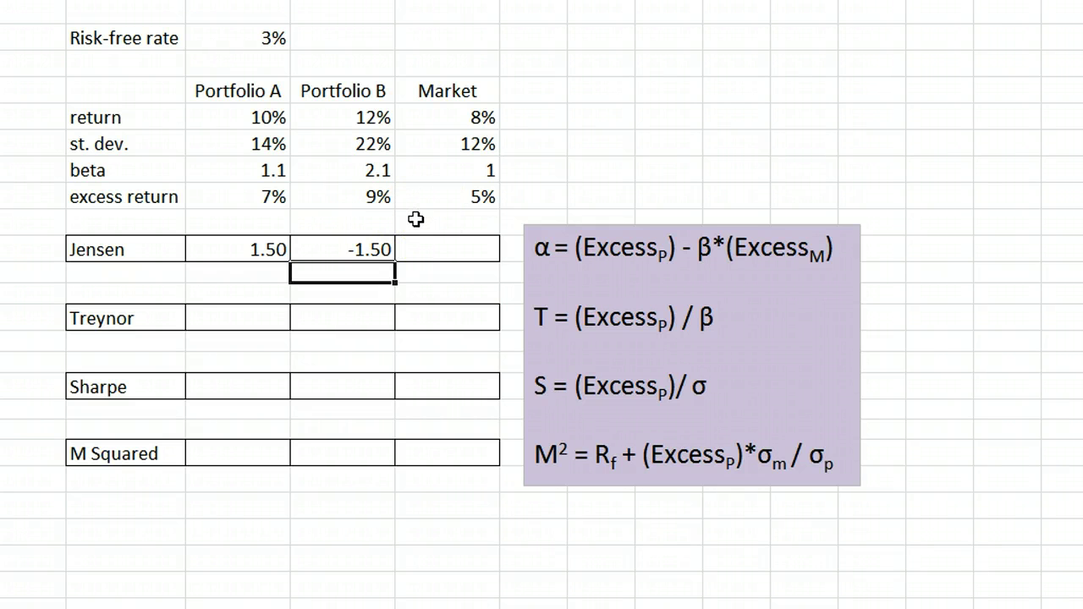
Step: Enter 0 as the Jensen measure for the Market
left_click(336, 253)
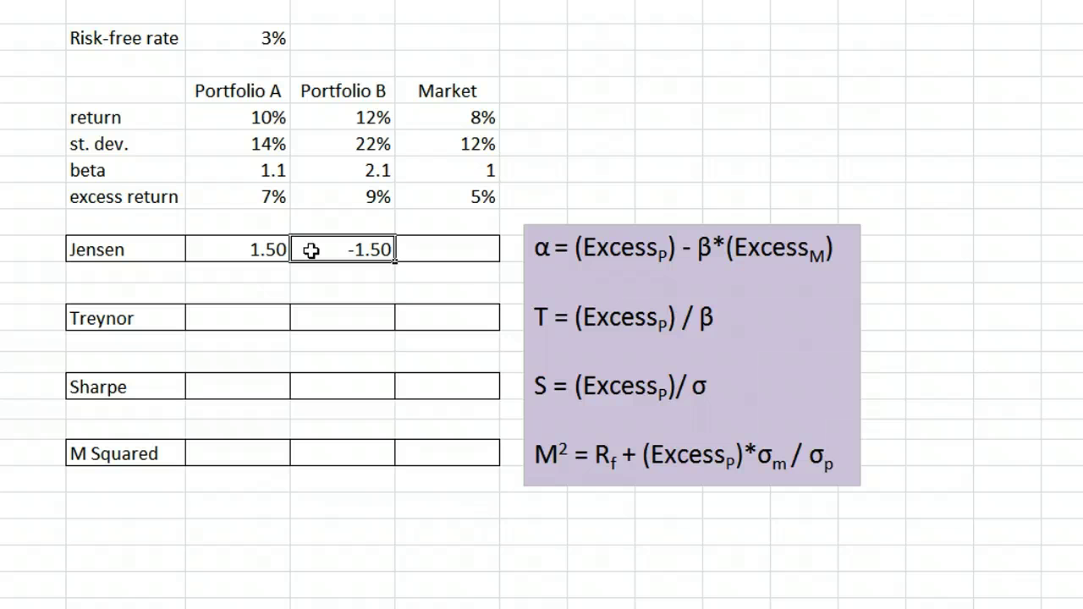
left_click(426, 245)
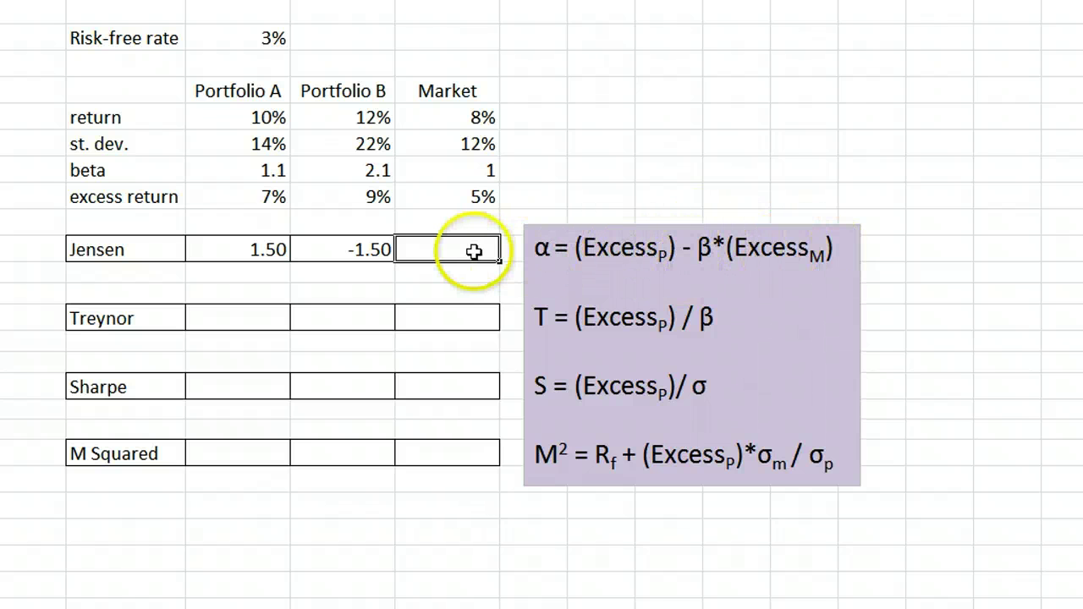
type("0")
key("Return")
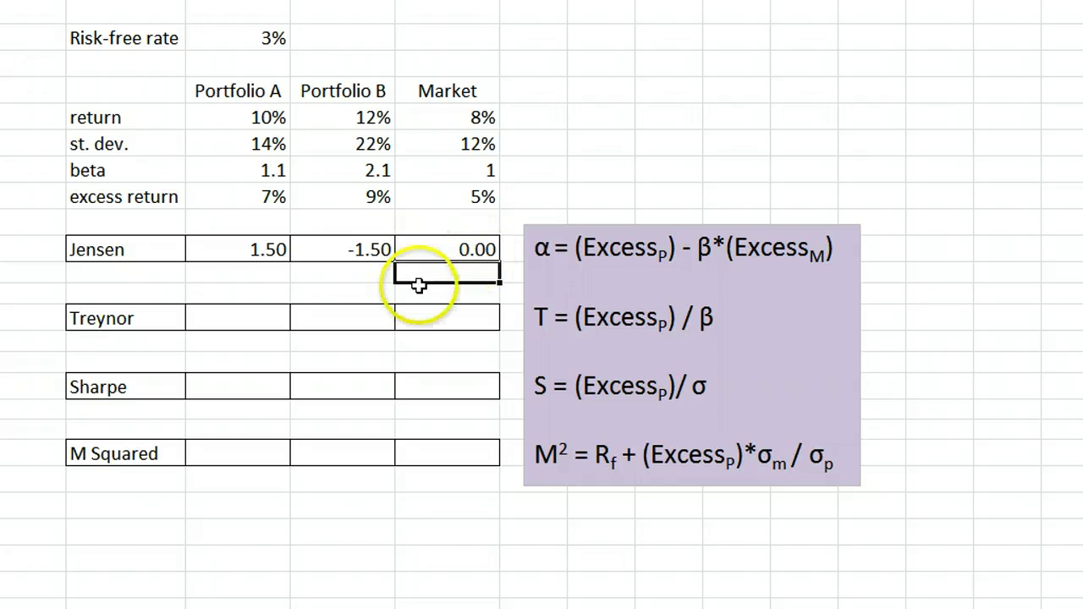
Step: Calculate the Treynor measure for Portfolio A with the formula =7/1.1
left_click(238, 317)
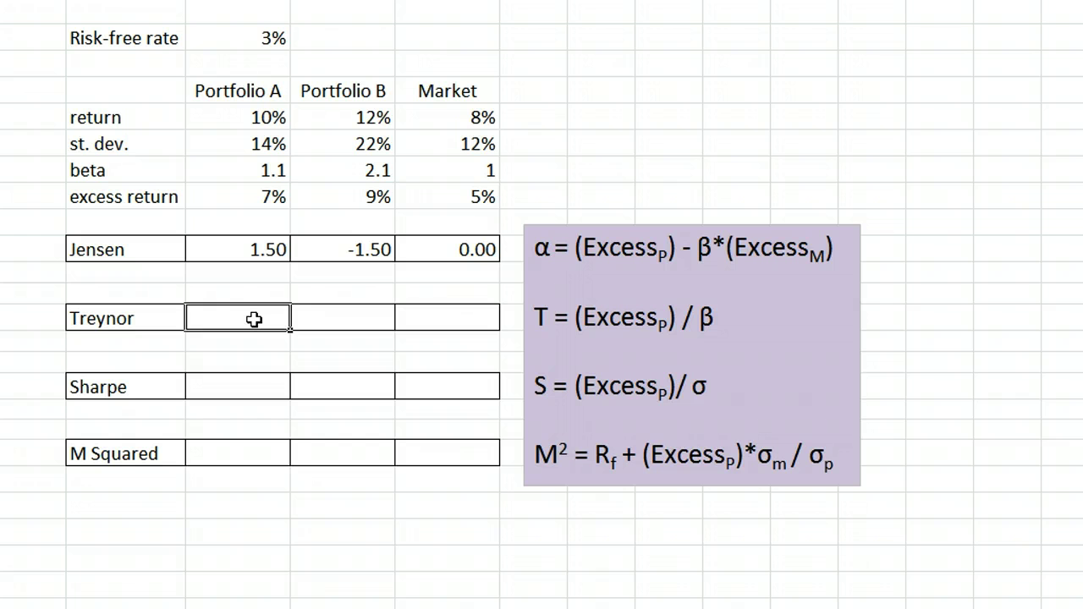
type("=")
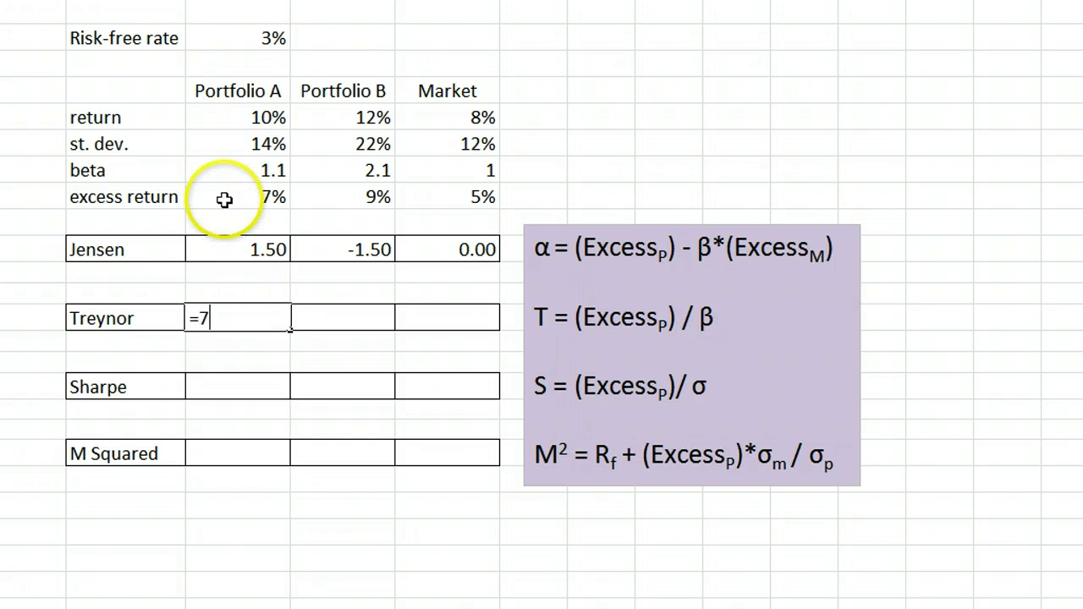
type("7/1.1")
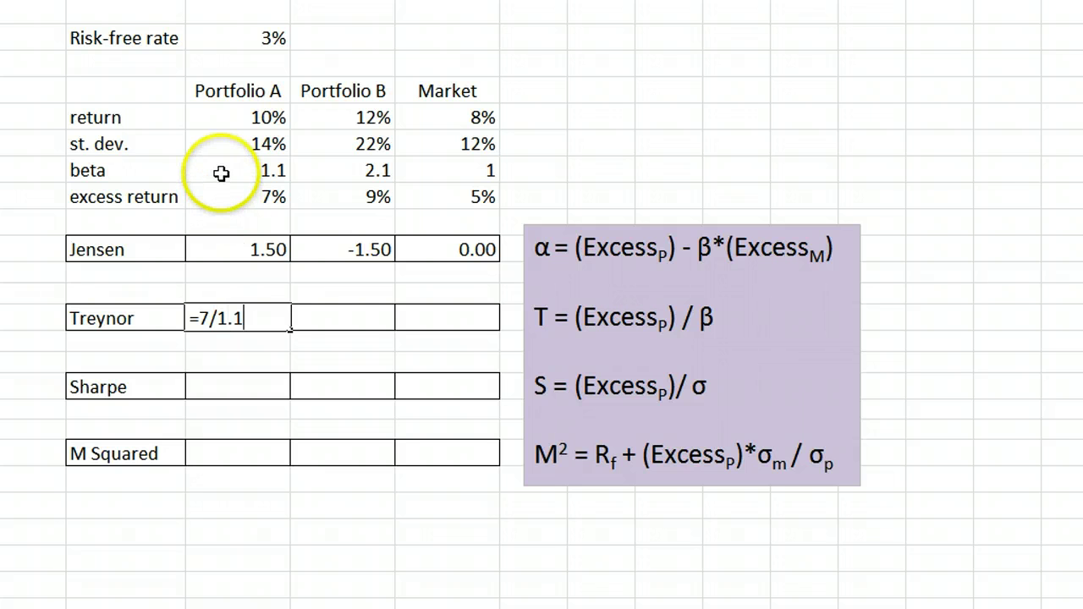
key("Return")
Step: Calculate the Treynor measure for Portfolio B with the formula =9/2.1
left_click(342, 317)
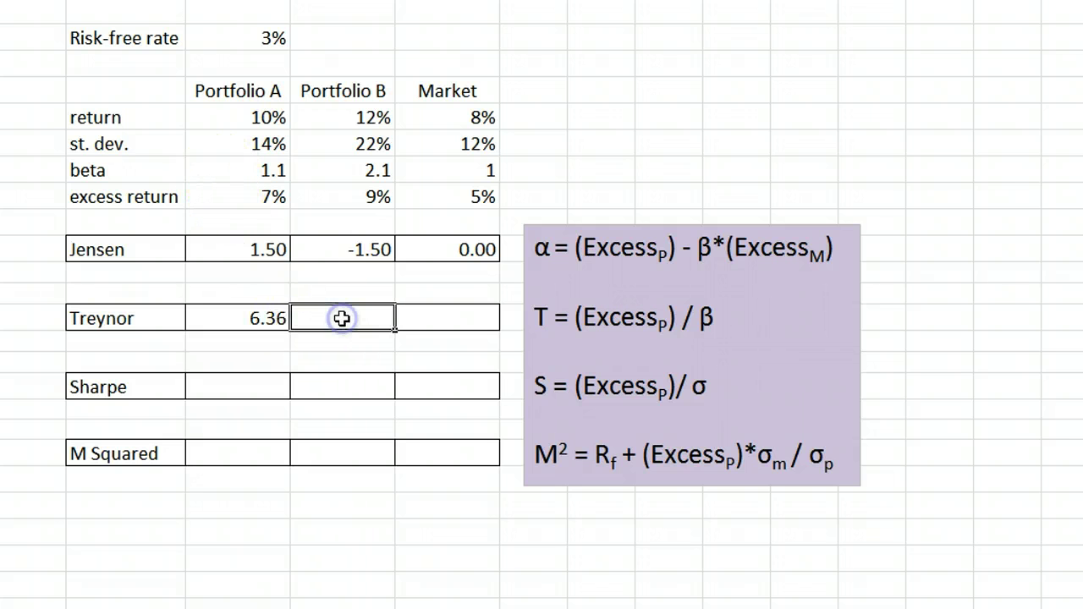
type("=9")
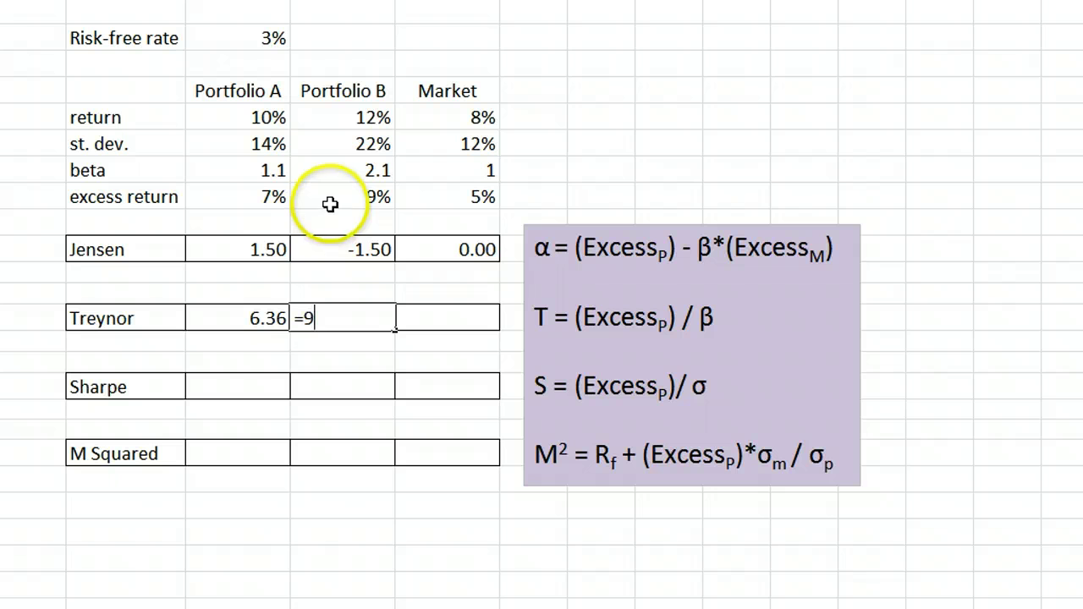
type("/2.1")
key("Return")
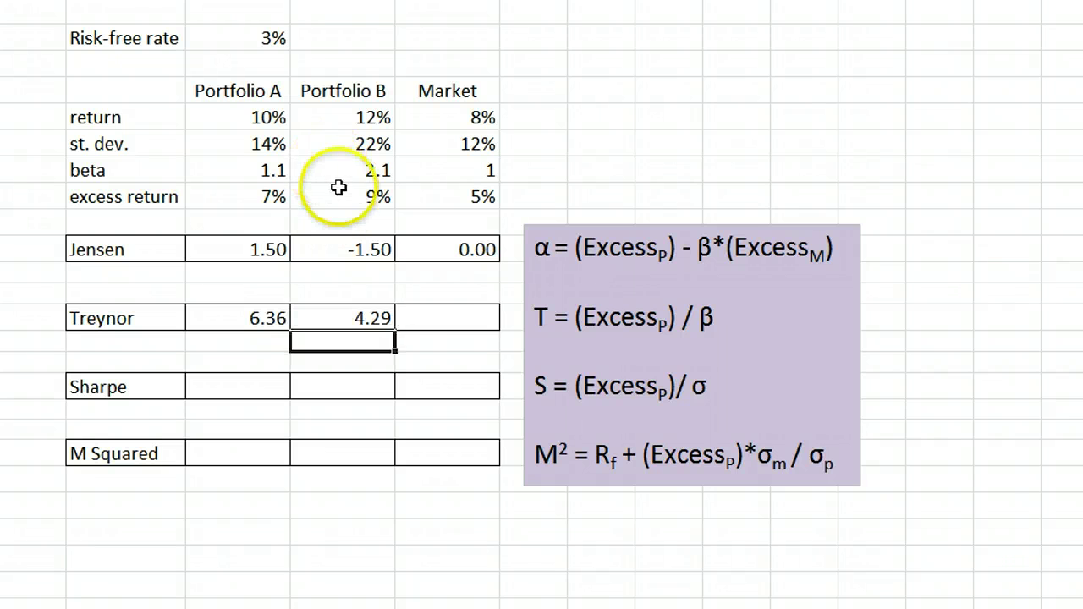
Step: Calculate the Treynor measure for the Market with the formula =5/1
left_click(432, 313)
type("=")
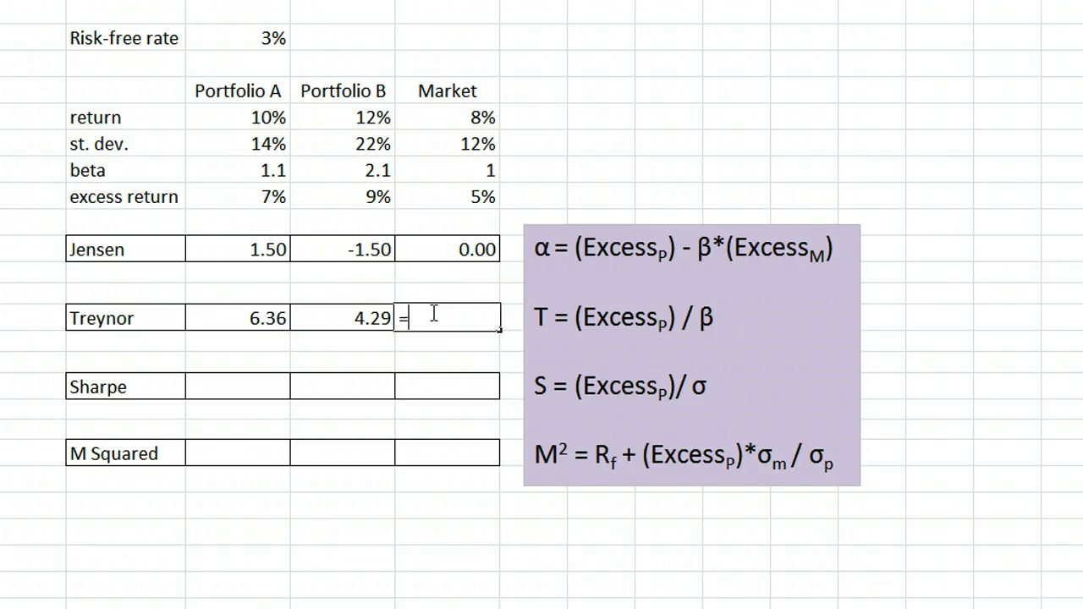
type("5/1")
key("Return")
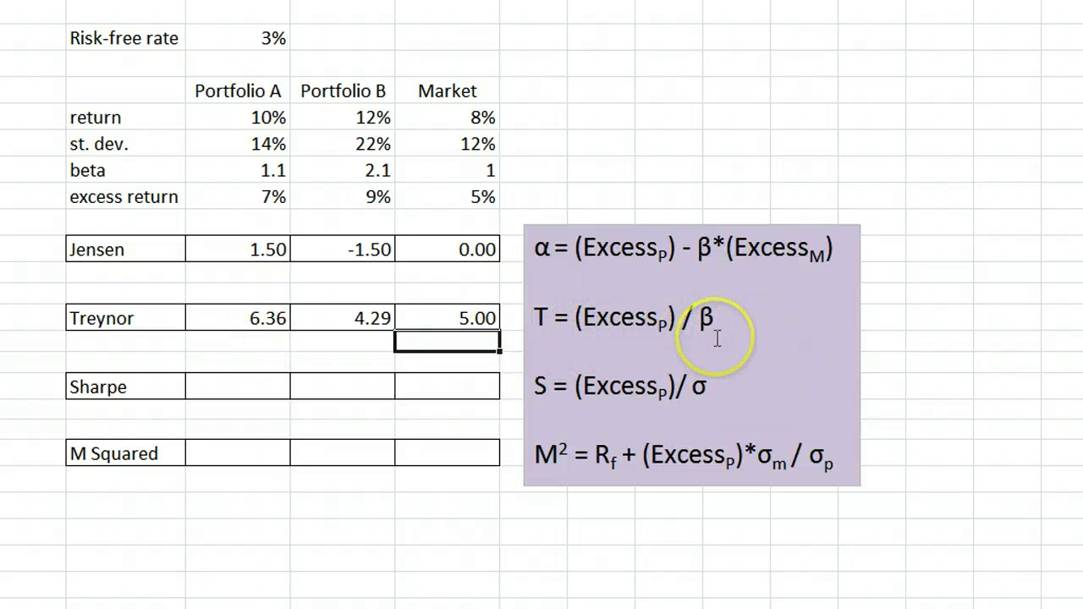
Step: Compare the Treynor results of both portfolios and the Market, and check Portfolio B's return and beta
left_click(220, 317)
left_click(437, 316)
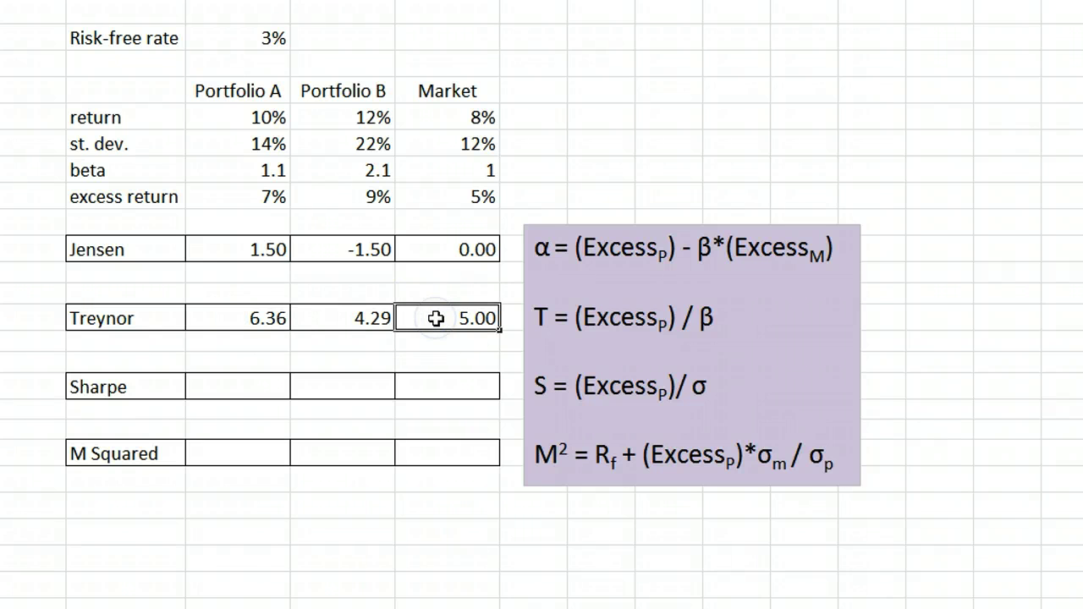
left_click(310, 318)
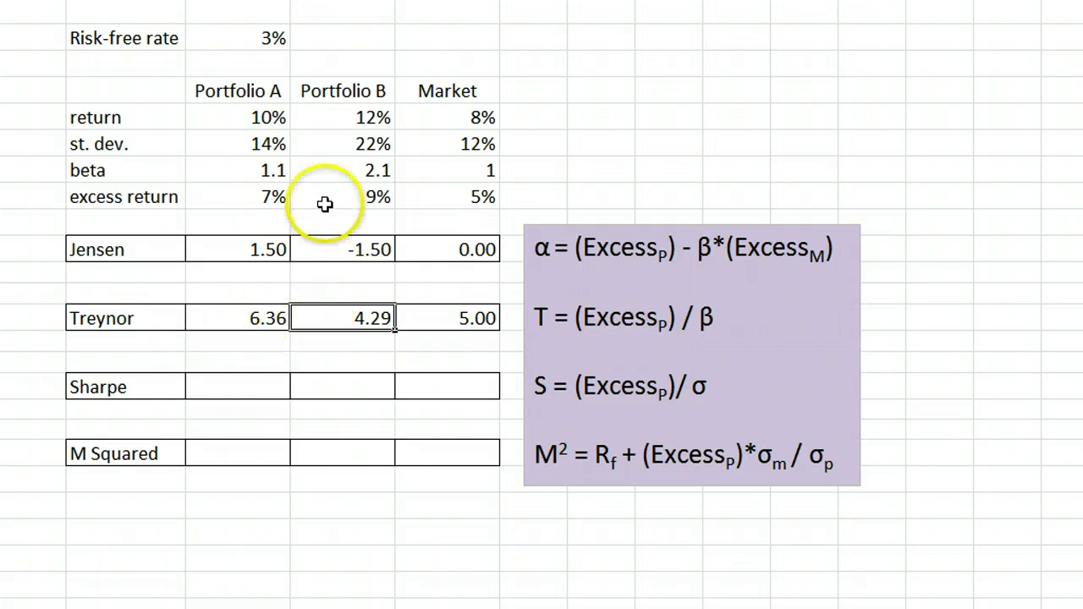
left_click(321, 115)
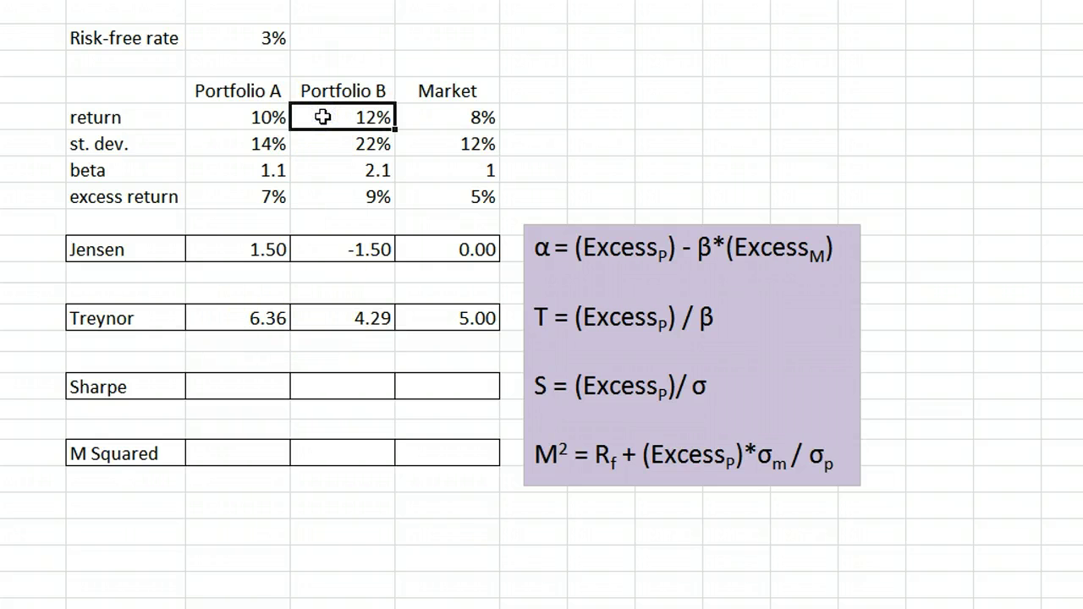
left_click(329, 171)
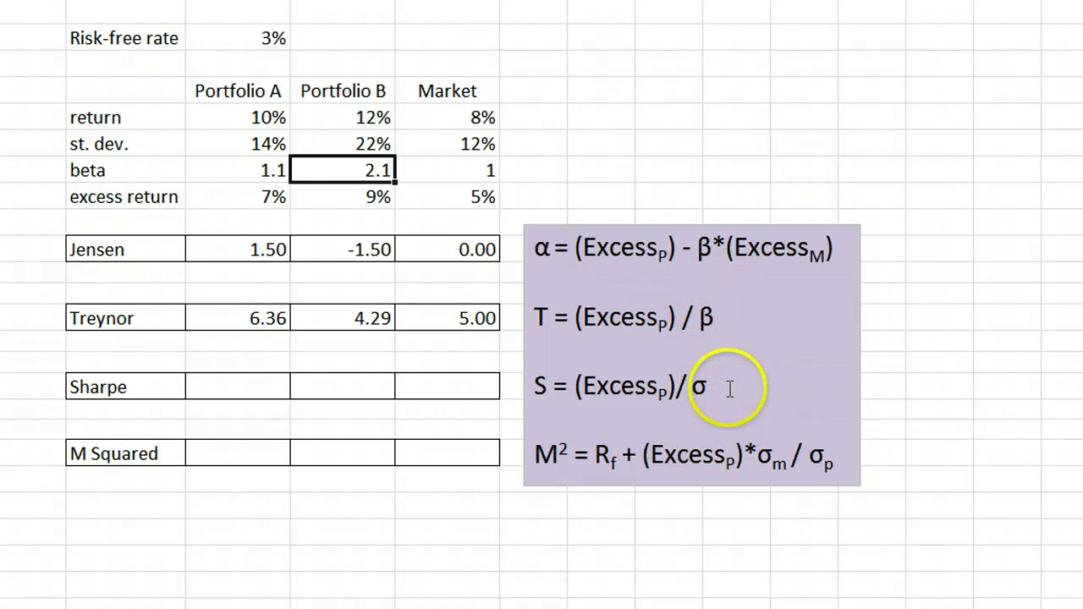
Step: Calculate the Sharpe measure for Portfolio A with the formula =7/14
left_click(234, 384)
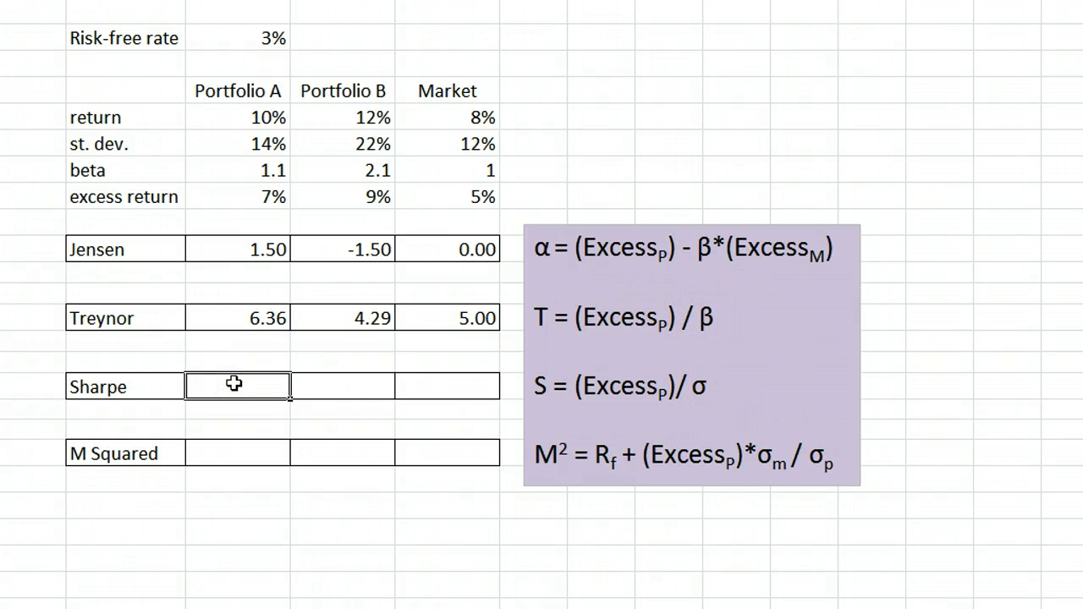
type("=")
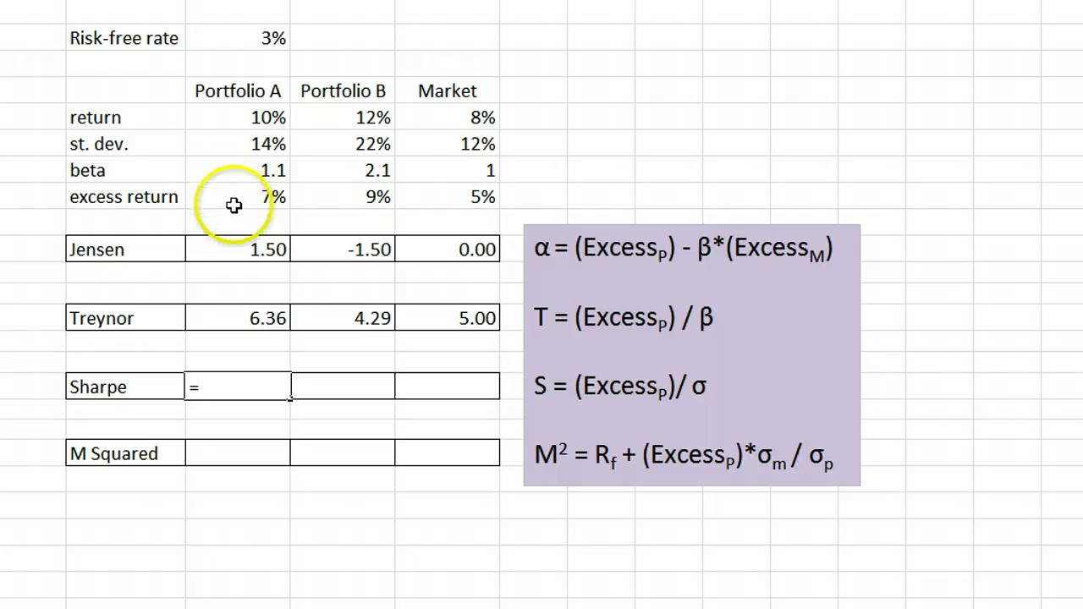
type("7/14")
key("Return")
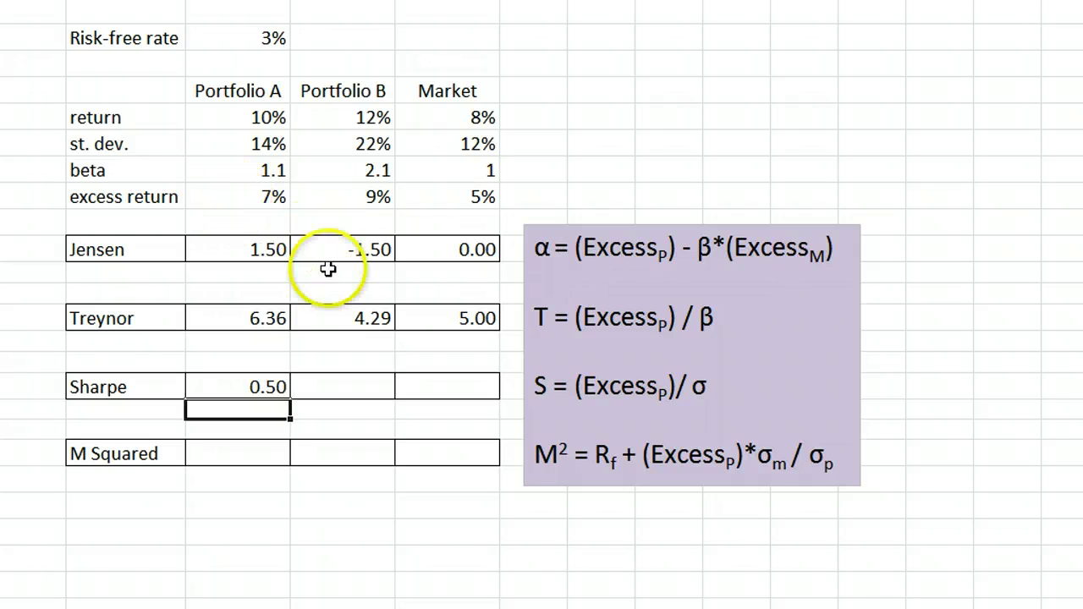
Step: Calculate the Sharpe measure for Portfolio B with the formula =9/22
left_click(346, 382)
type("=9")
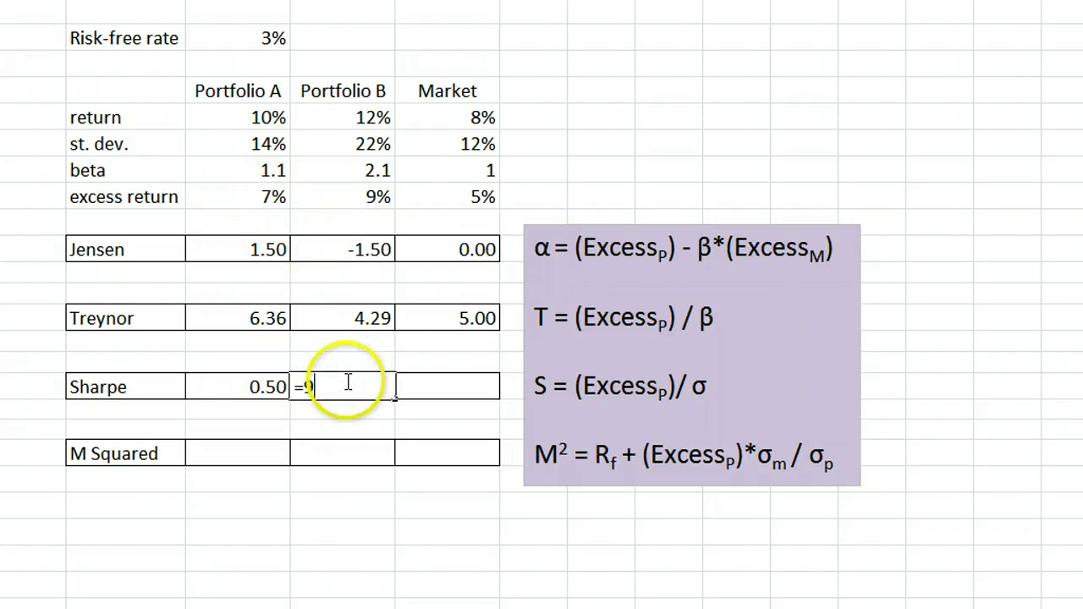
type("/22")
key("Return")
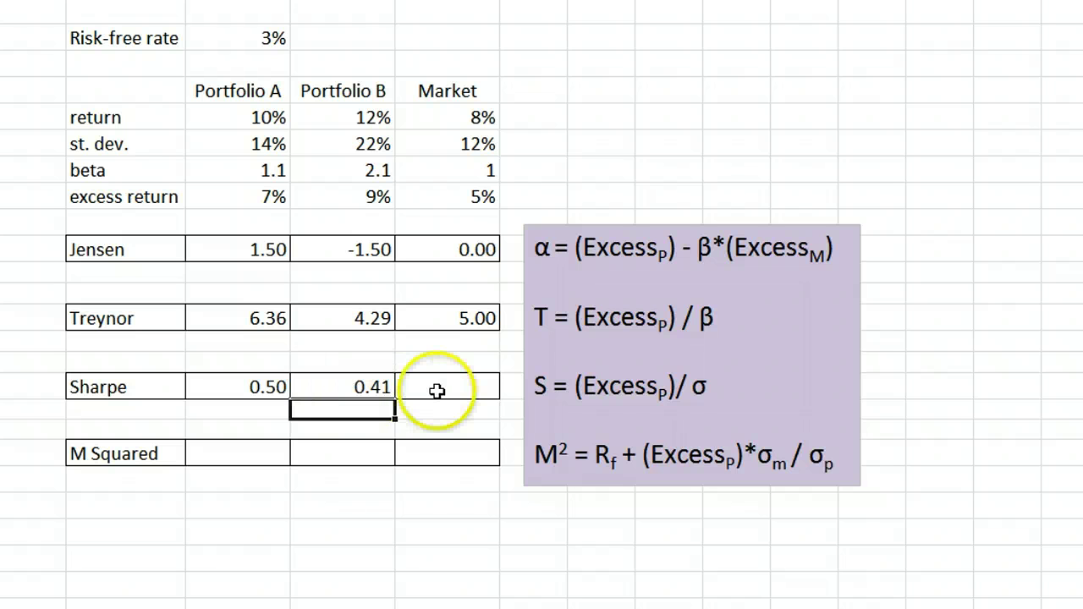
Step: Calculate the Sharpe measure for the Market with the formula =5/12
left_click(442, 387)
type("=5")
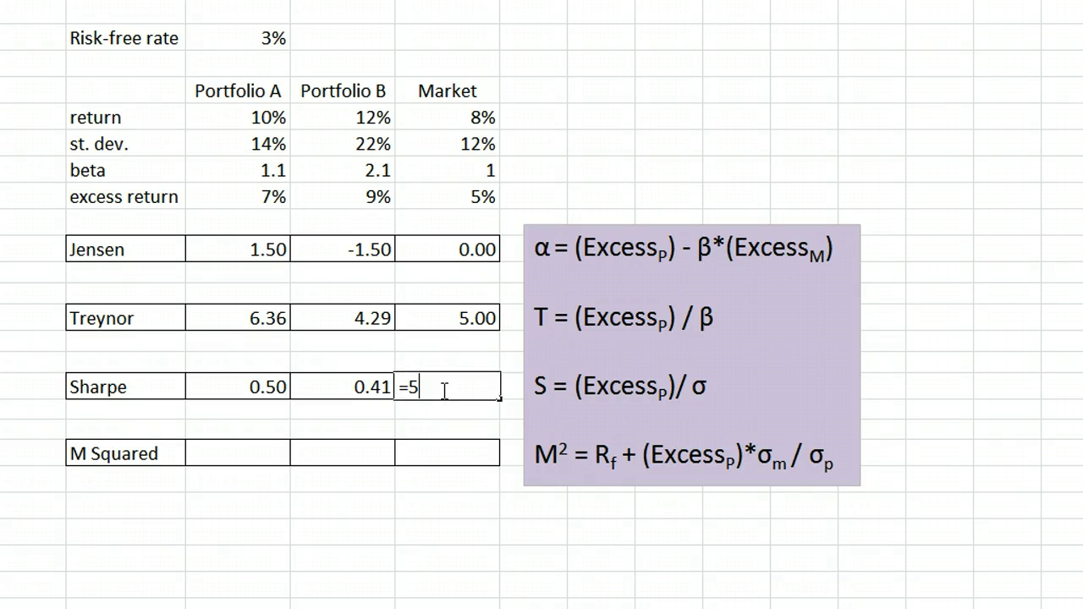
type("/12")
key("Return")
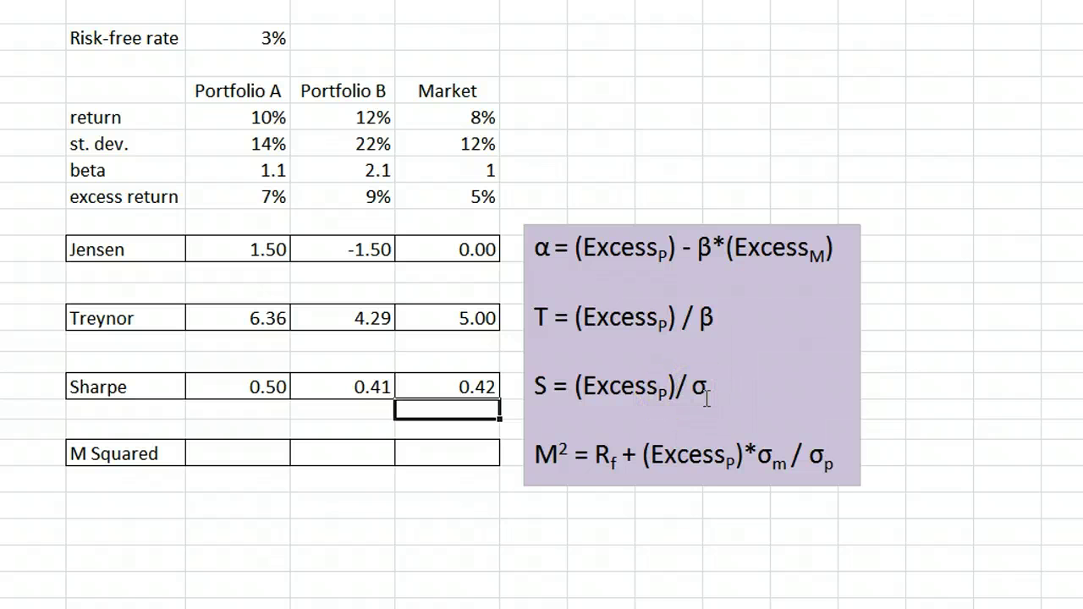
left_click(211, 383)
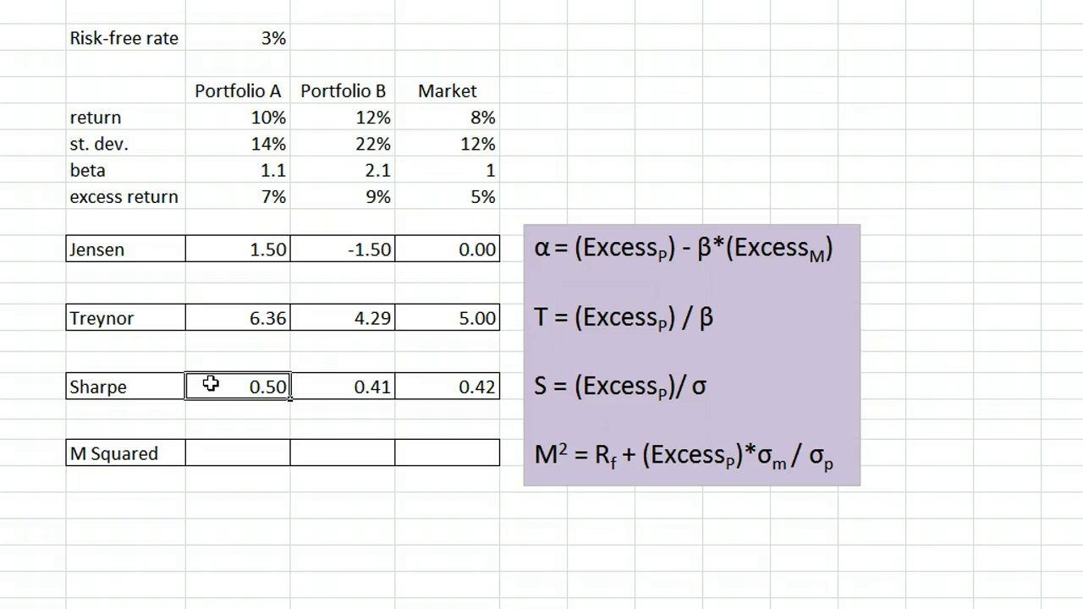
Step: Calculate the M Squared measure for Portfolio A with the formula =3+7*12/14
left_click(137, 447)
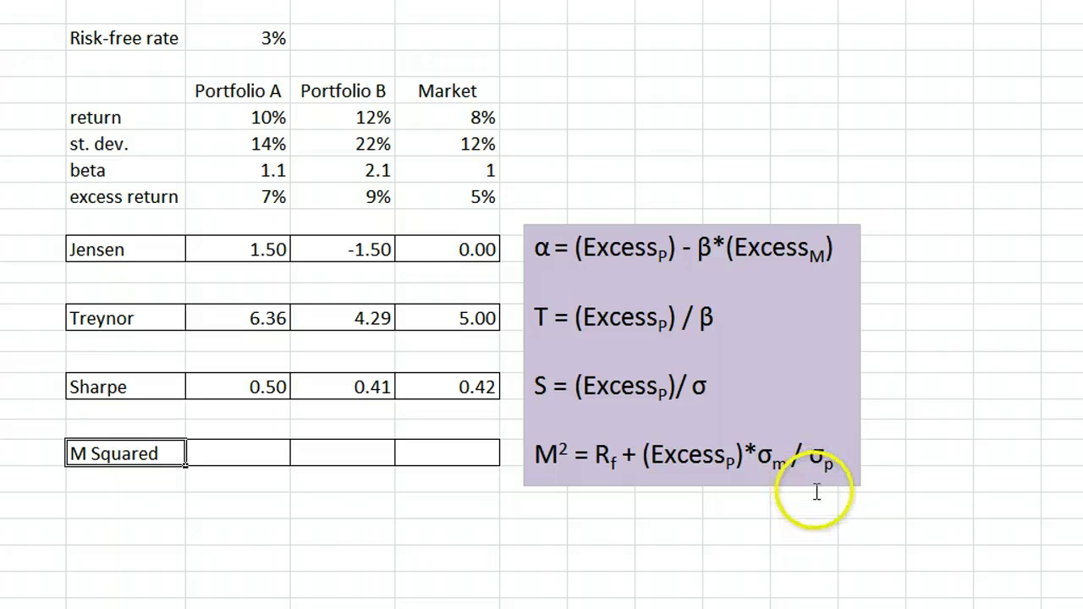
left_click(260, 454)
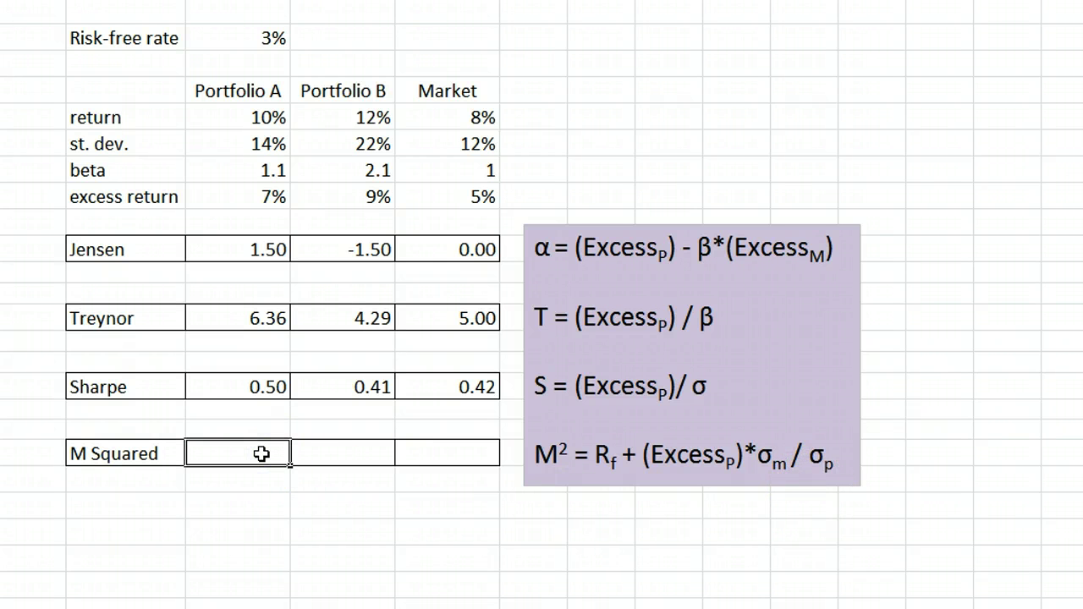
type("=")
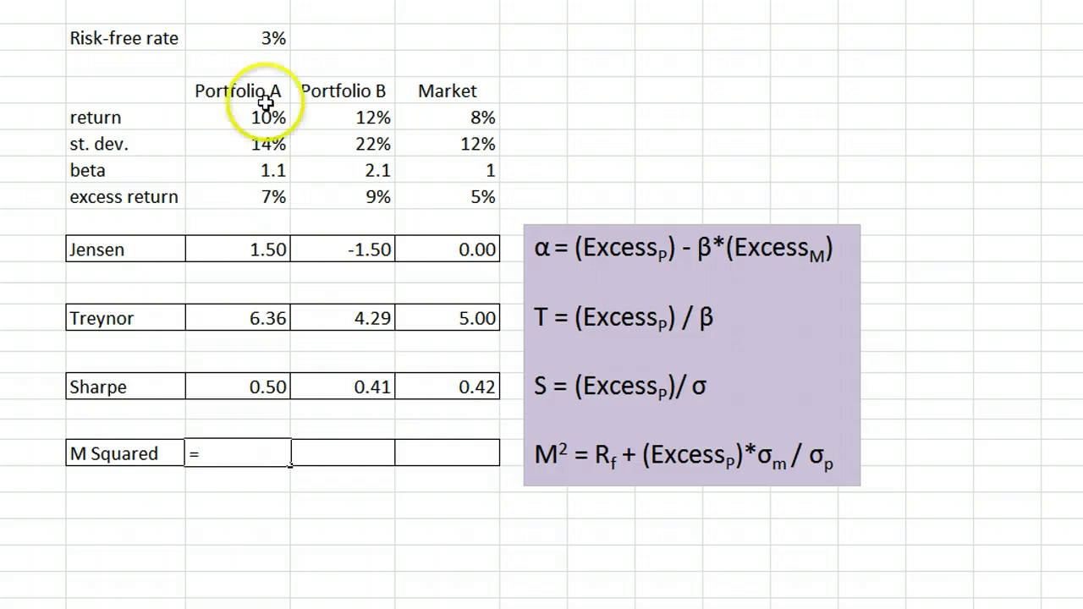
type("3")
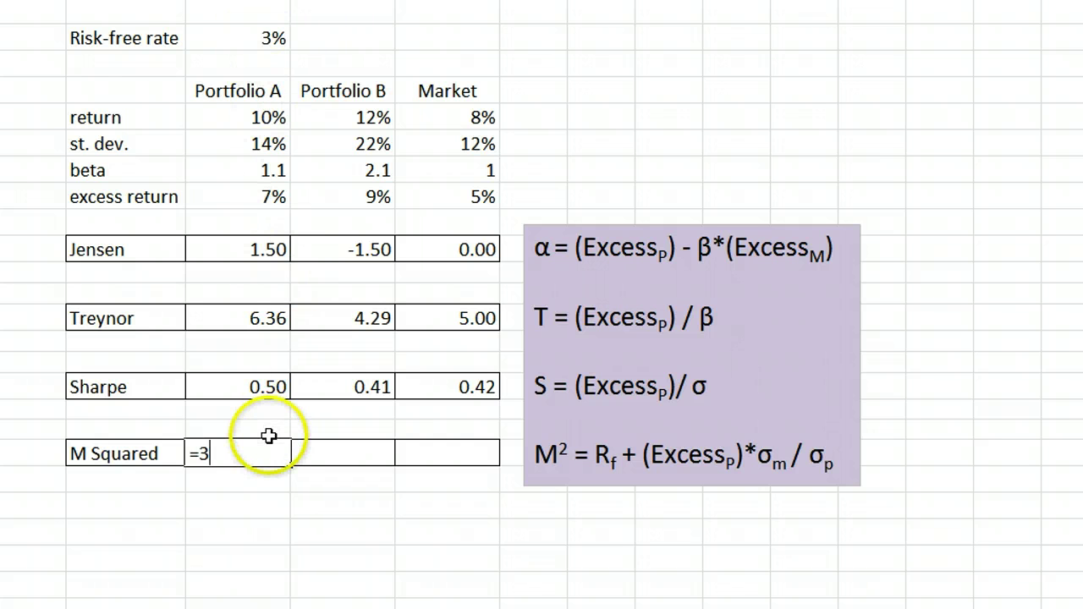
type("+7*")
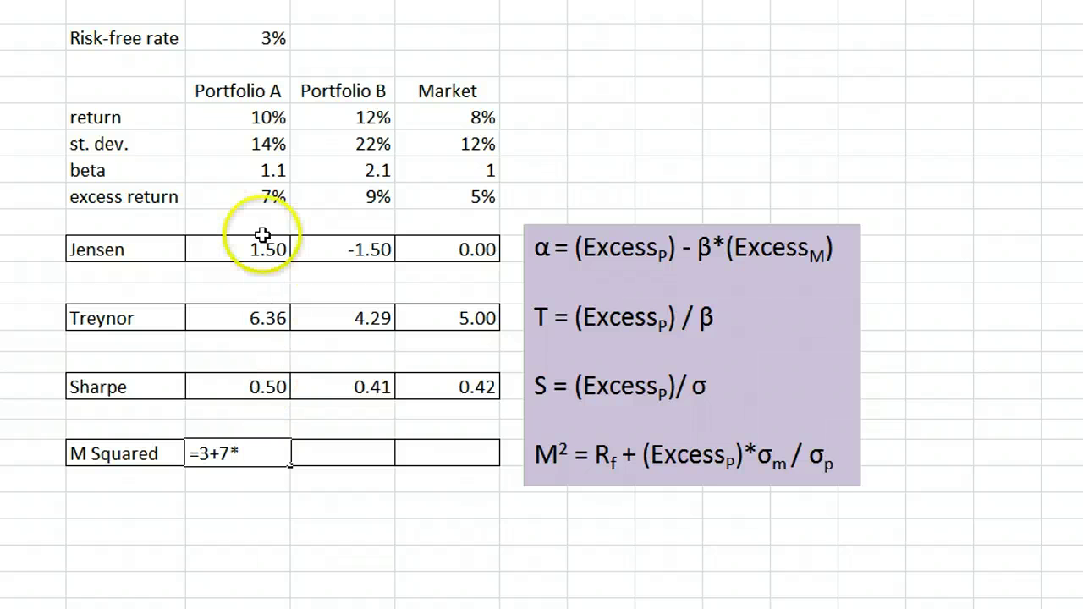
type("12")
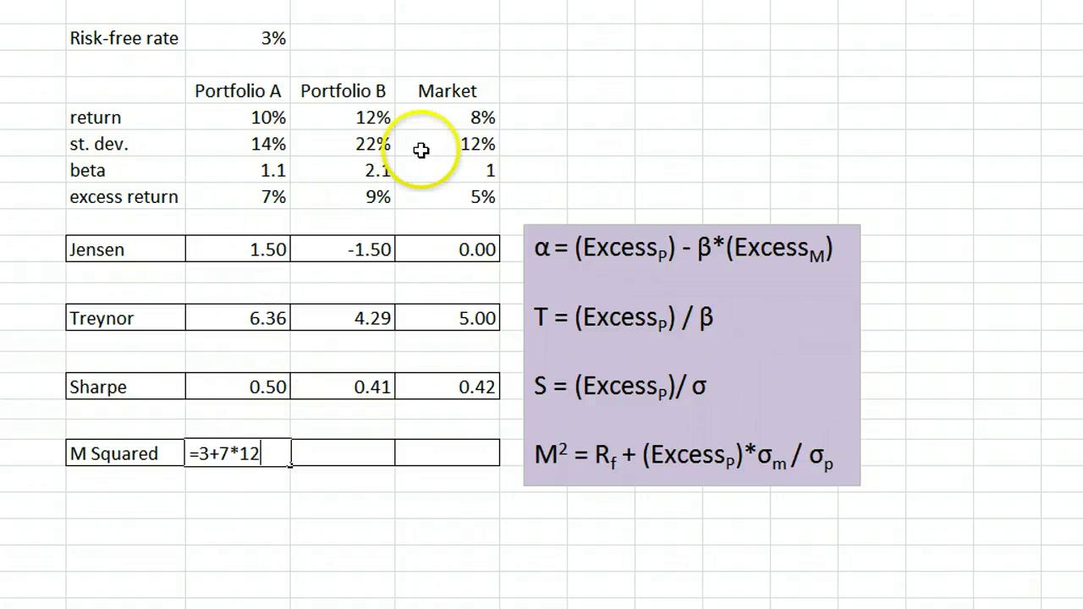
type("/14")
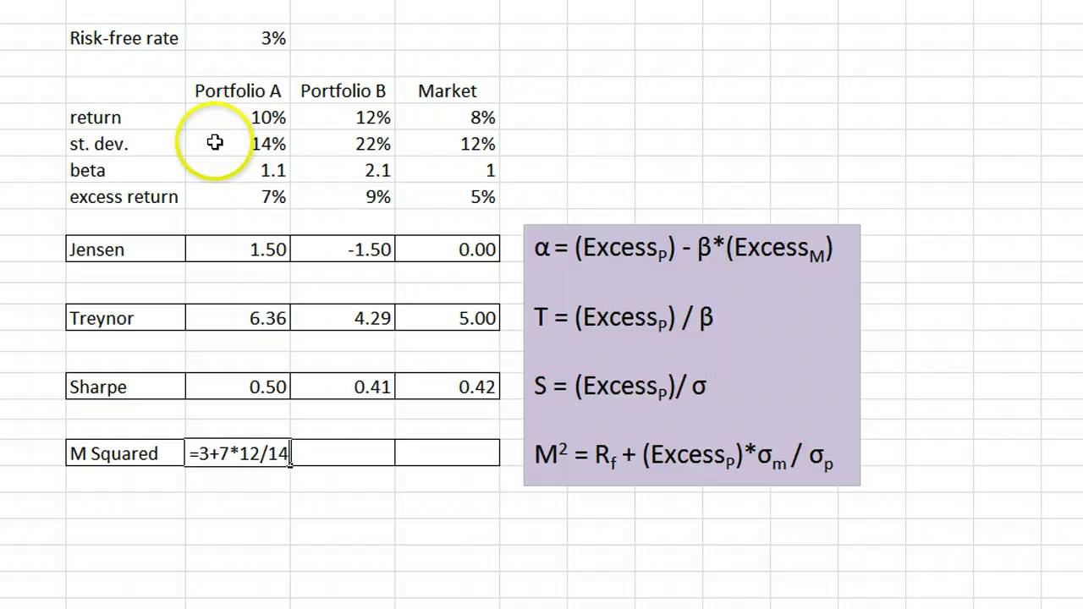
key("Return")
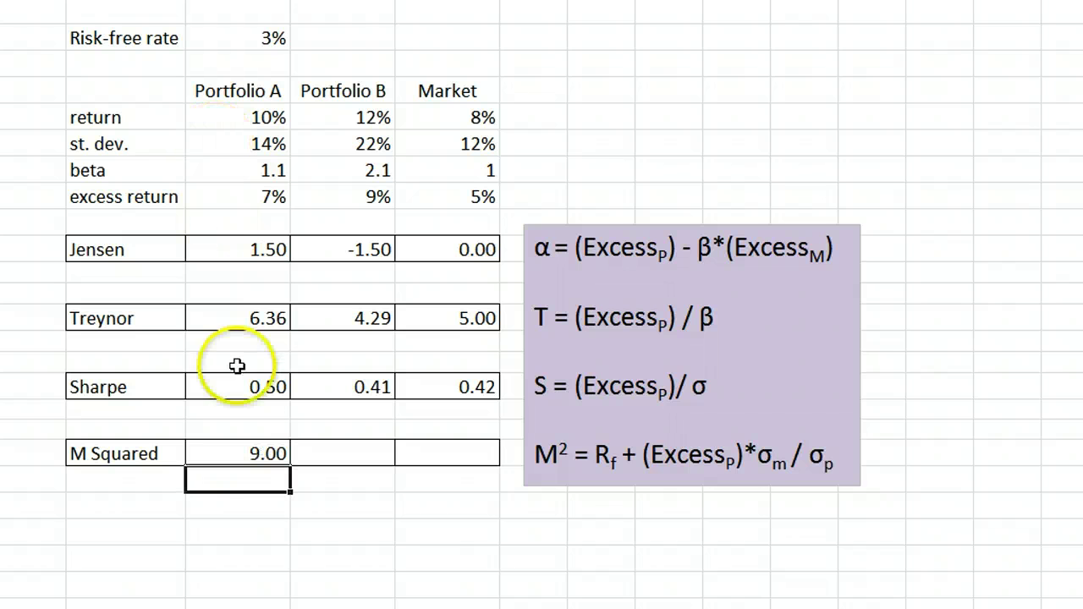
left_click(217, 453)
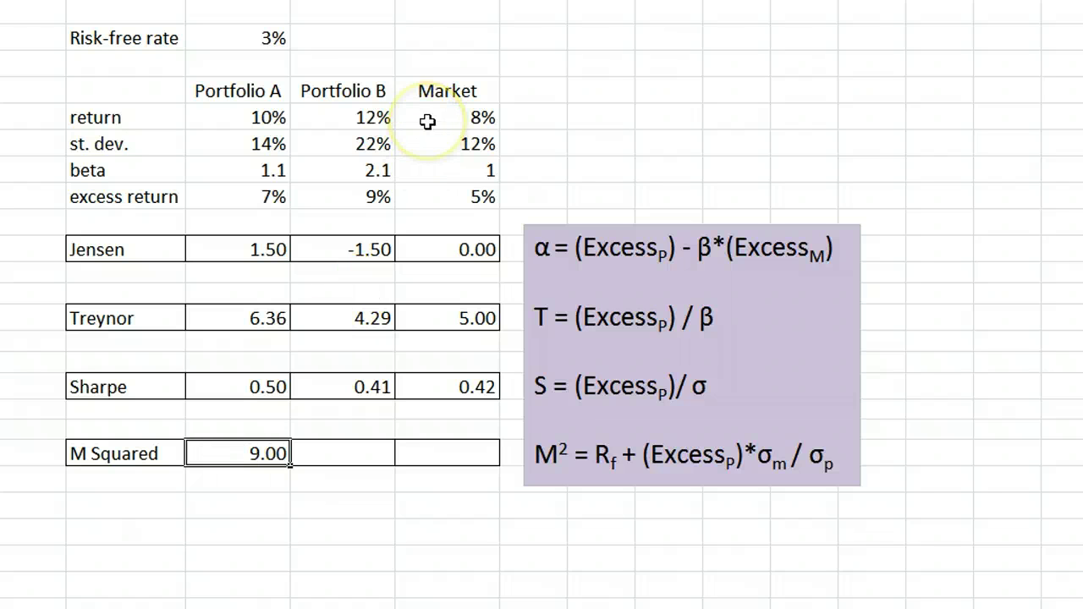
Step: Begin the M Squared formula for Portfolio B
left_click(356, 453)
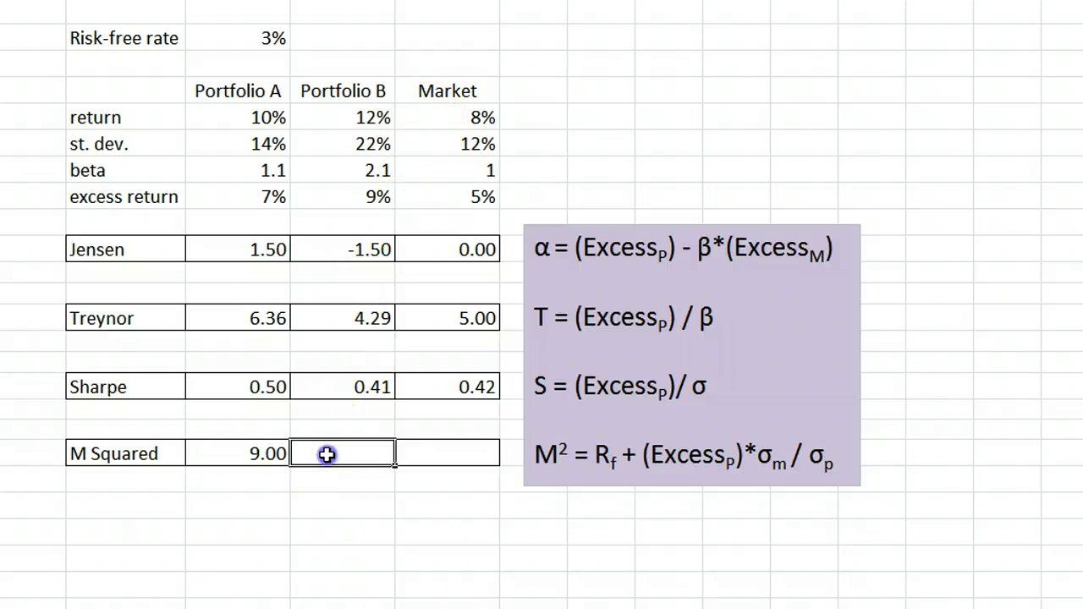
type("=")
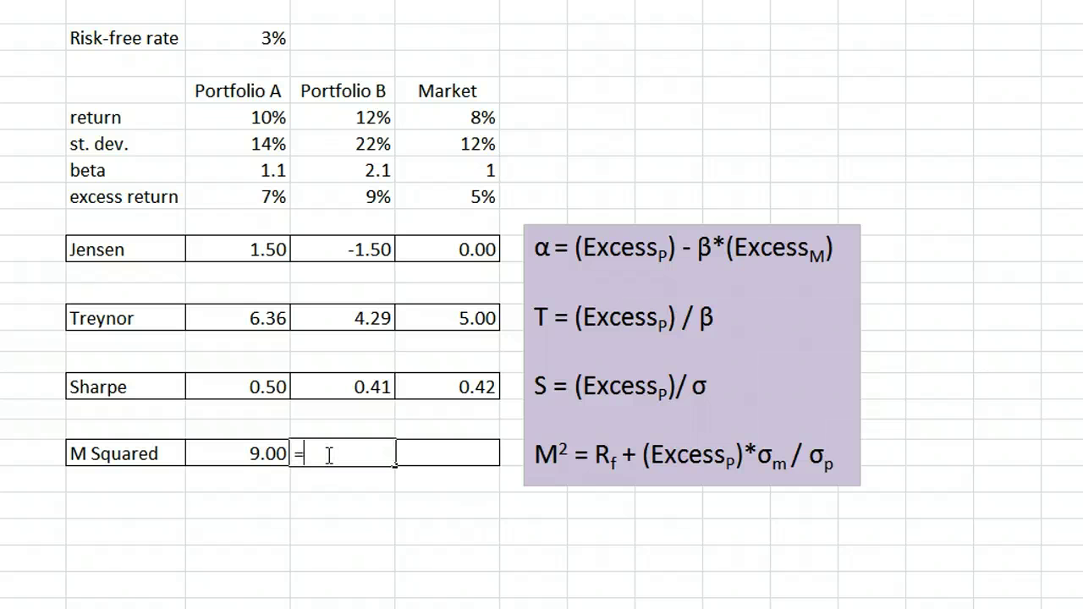